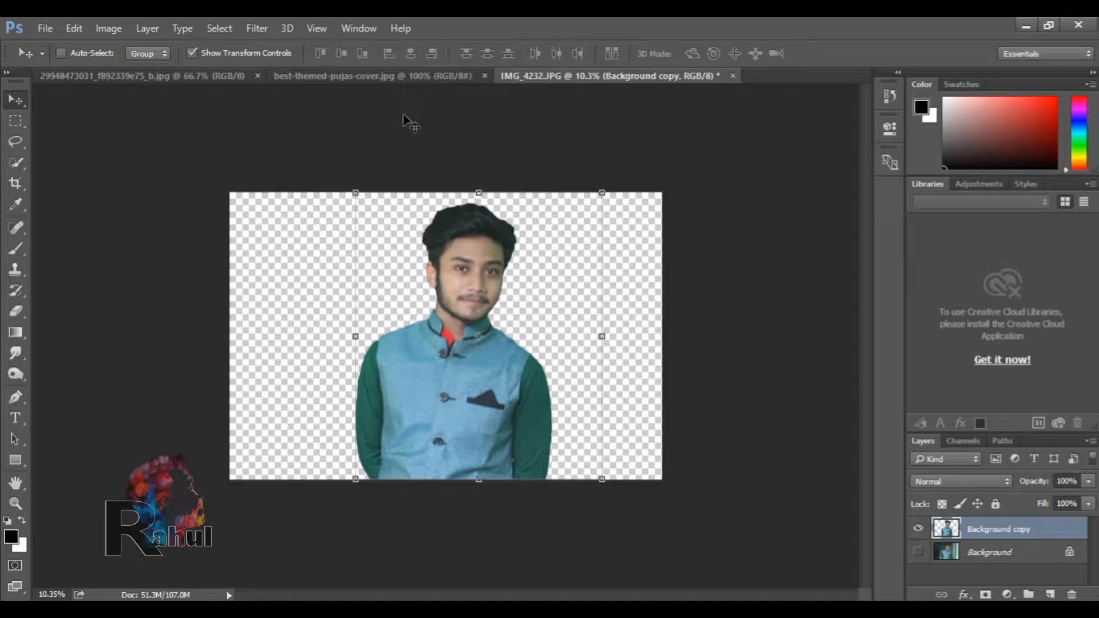
Create a new blank document and rotate its canvas 90° clockwise.
key("Return")
left_click(108, 28)
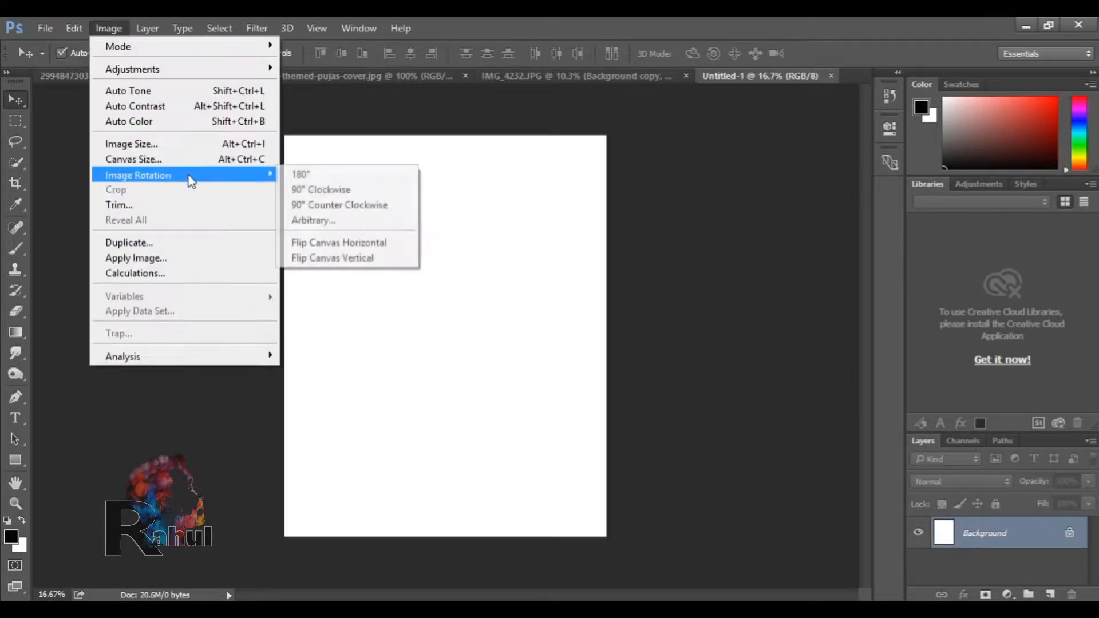
mouse_move(188, 177)
left_click(321, 190)
Crop the blank canvas to a shorter landscape format of about 3:2.
left_click(15, 183)
key("Escape")
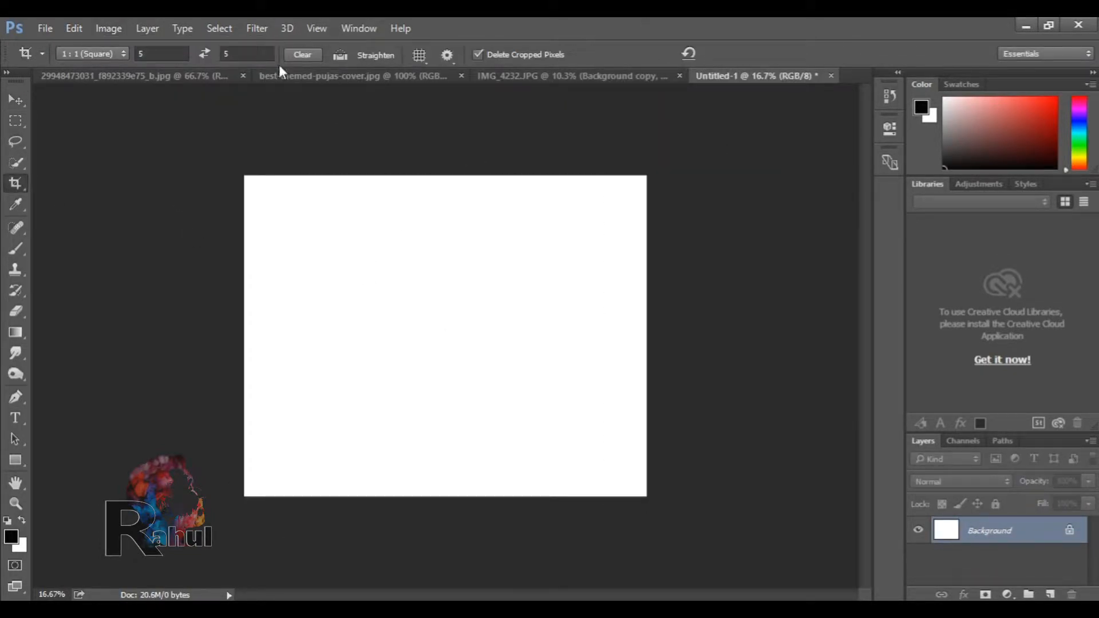
left_click_drag(327, 234, 679, 447)
key("Return")
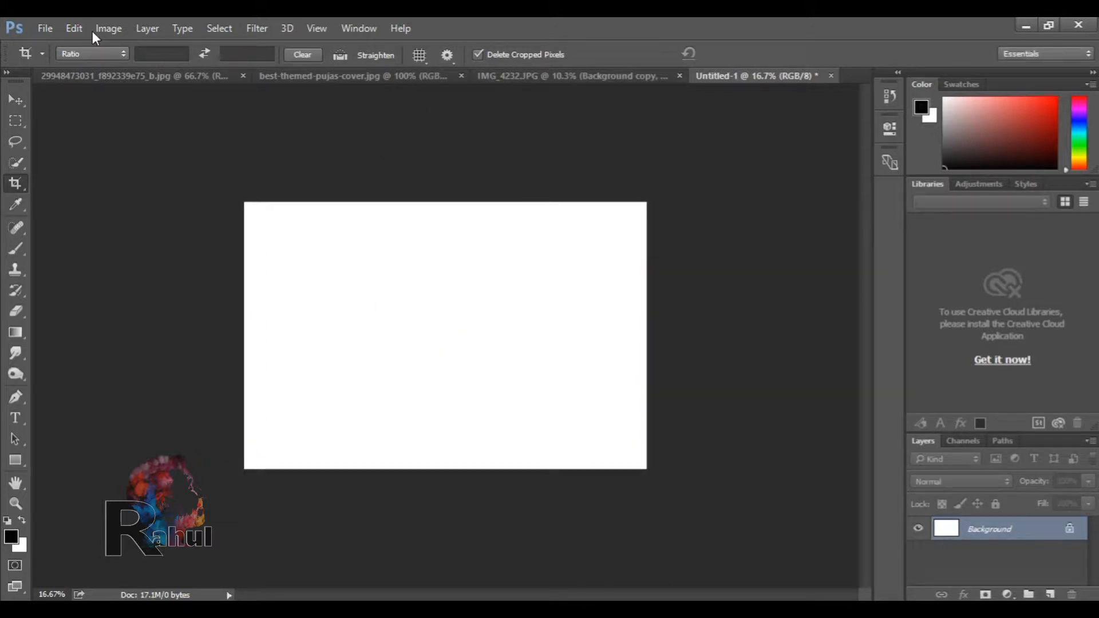
Bring the oil-lamp photo and the cut-out man into the blank document as layers.
left_click(123, 75)
key("v")
left_click_drag(545, 225, 362, 260)
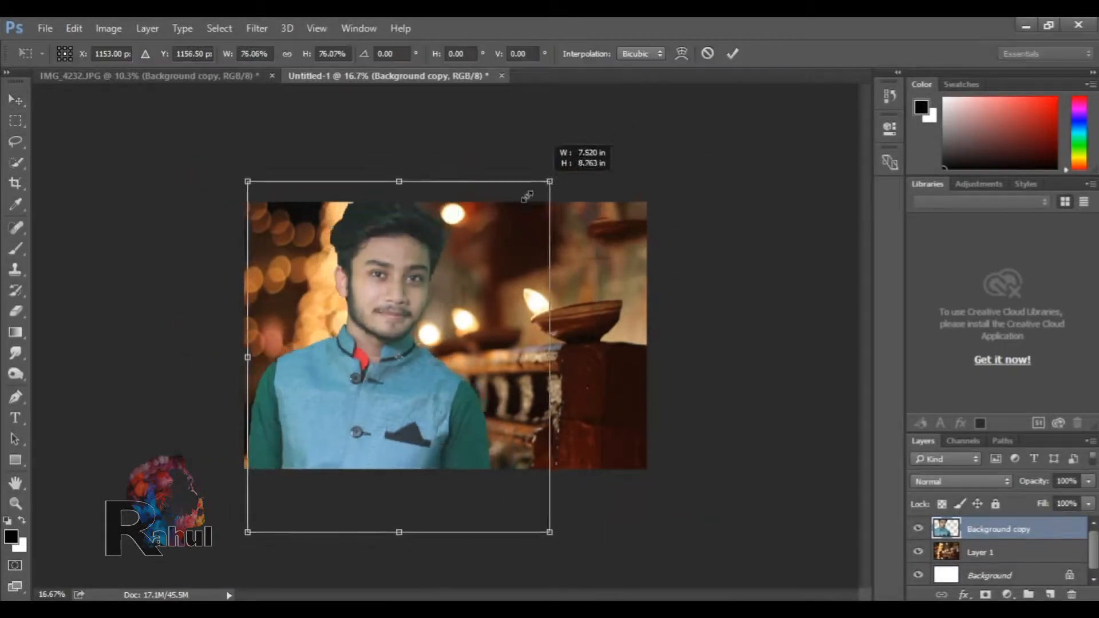
Scale down the cut-out man and place him on the left side of the lamp background.
left_click_drag(522, 183, 507, 225)
left_click_drag(383, 418, 355, 393)
key("Return")
Apply Auto Tone and Levels to the cut-out man's layer.
key("ctrl+shift+l")
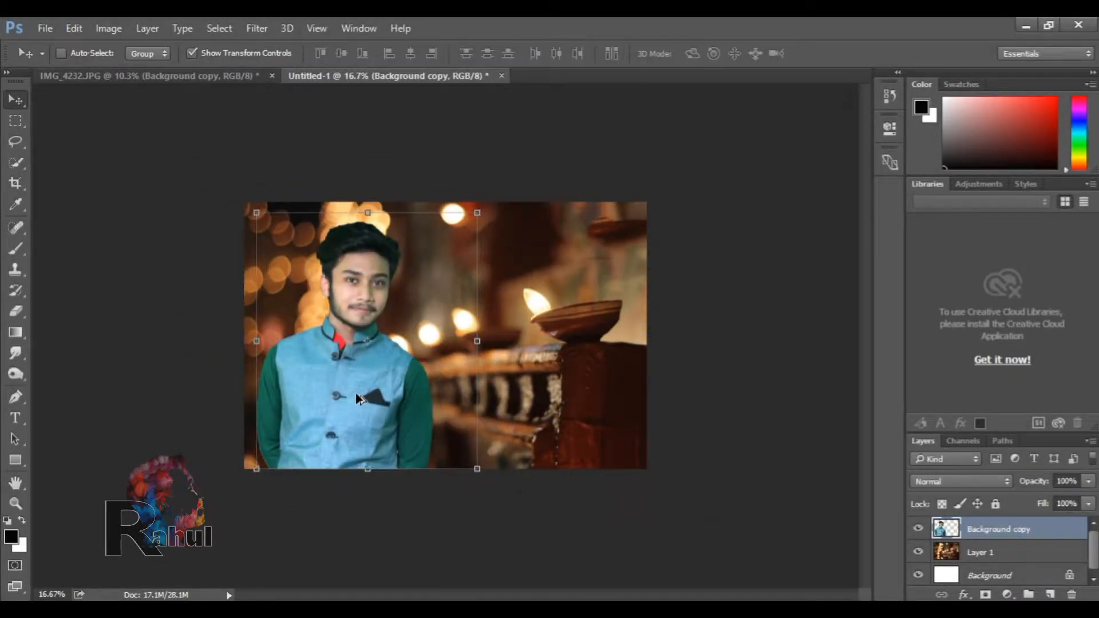
key("ctrl+l")
left_click(1001, 113)
Add a new layer above the man and prepare a 22% opacity brush with a light skin colour sampled from his cheek.
scroll(382, 289, "up", 4)
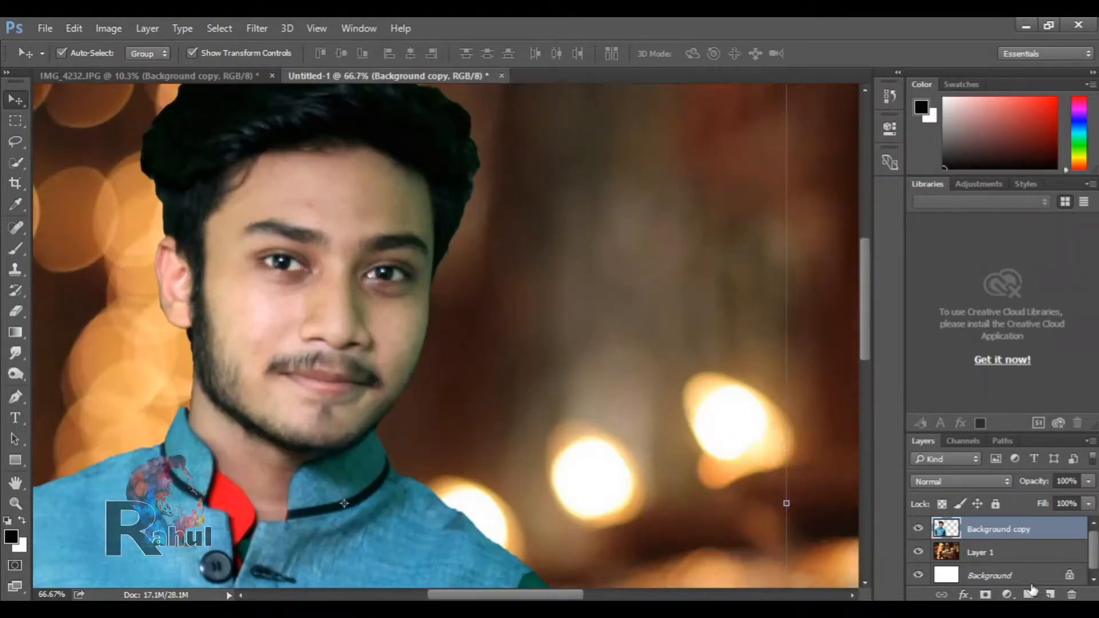
left_click(1050, 593)
key("b")
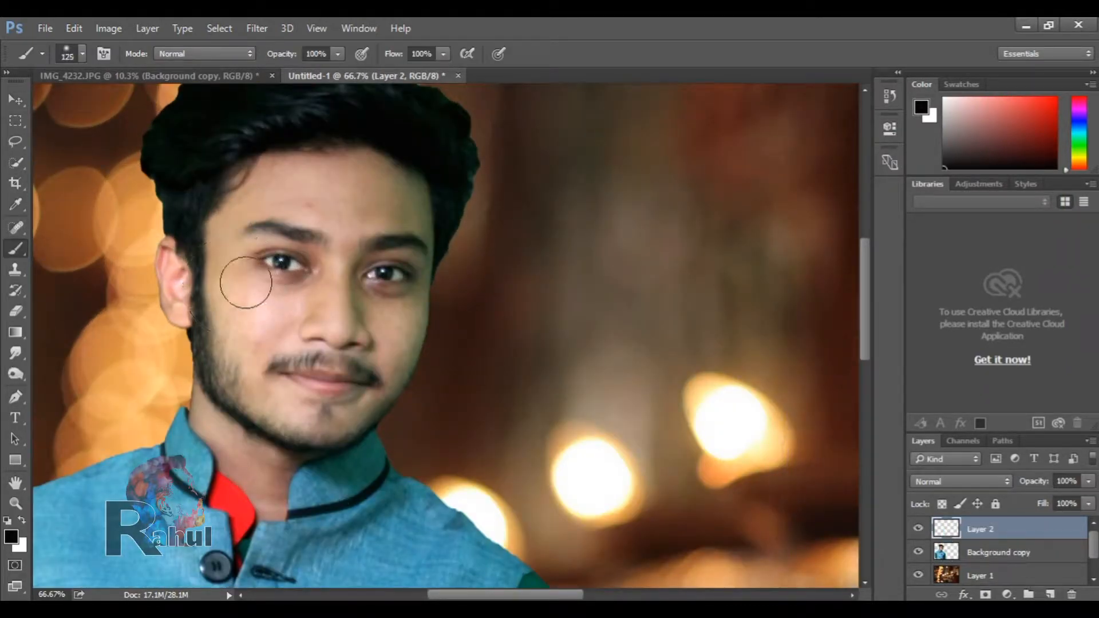
left_click_drag(280, 73, 274, 73)
left_click(259, 299, "alt")
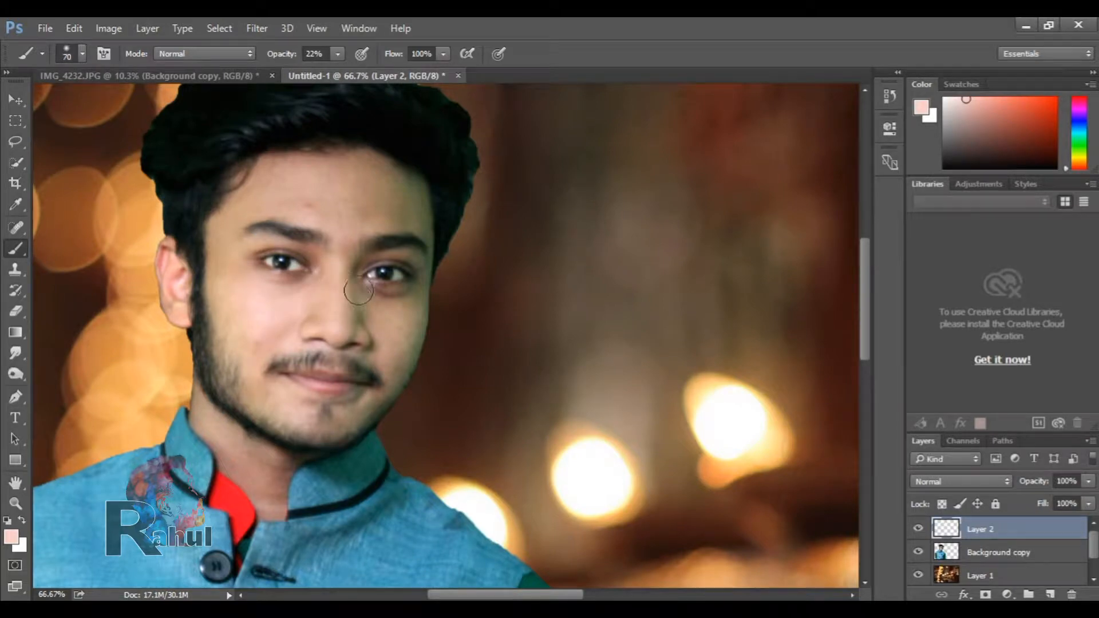
Paint the sampled skin tone over the man's cheeks, forehead, nose and eye area, undoing unwanted strokes.
left_click_drag(358, 293, 382, 310)
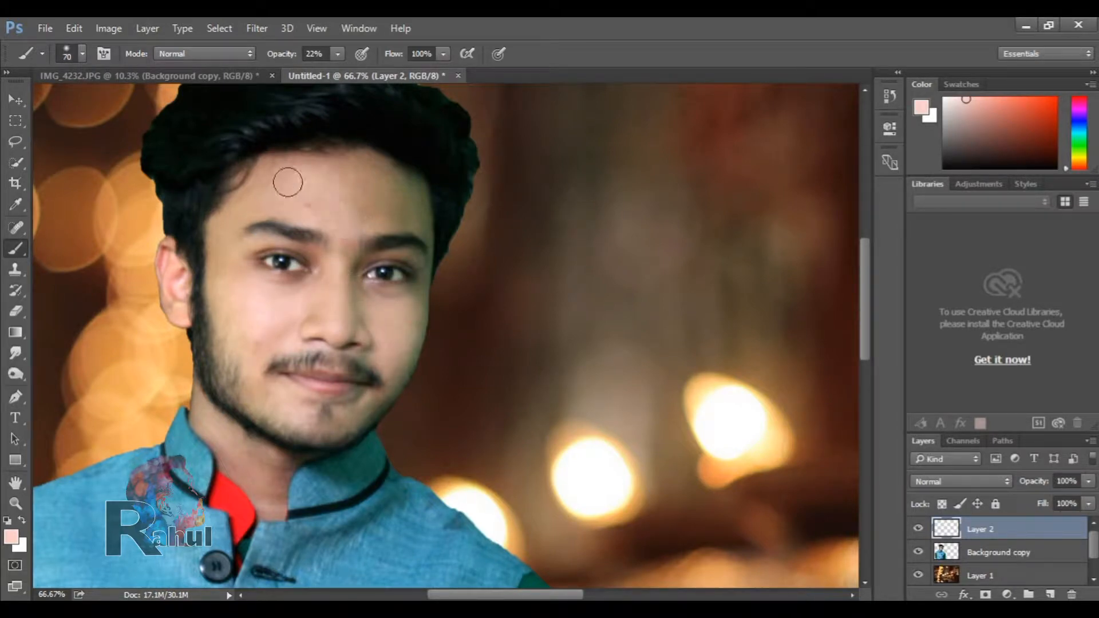
mouse_move(233, 220)
left_mouse_down()
mouse_move(304, 166)
mouse_move(395, 184)
mouse_move(417, 177)
left_mouse_up()
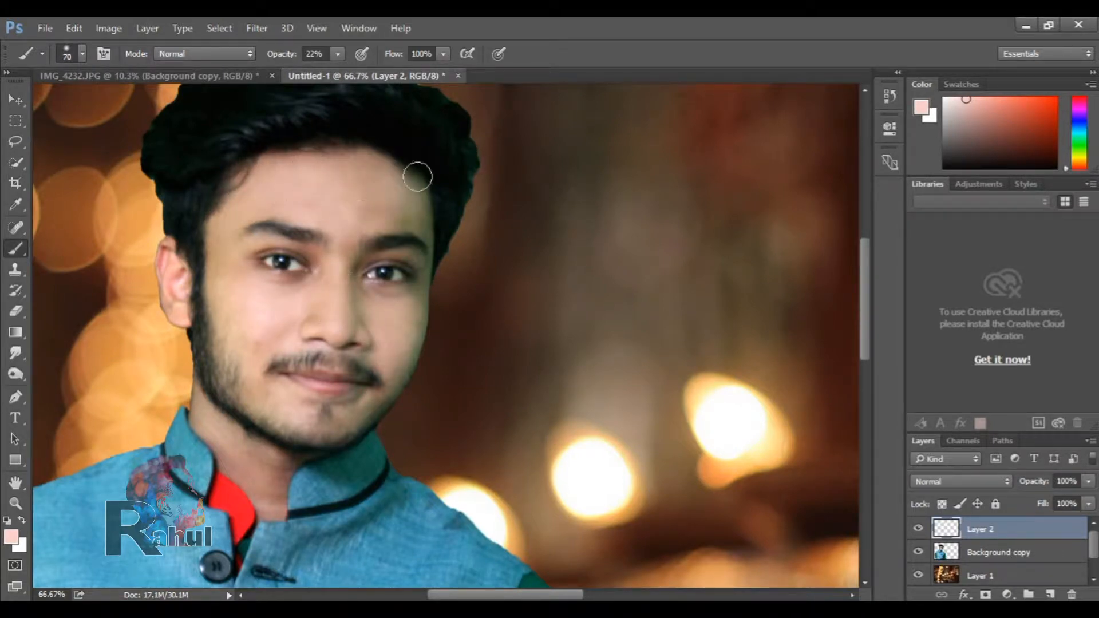
scroll(403, 196, "up", 8)
mouse_move(341, 236)
left_mouse_down()
mouse_move(440, 250)
mouse_move(425, 179)
mouse_move(402, 146)
mouse_move(400, 179)
mouse_move(438, 259)
mouse_move(401, 160)
mouse_move(441, 228)
mouse_move(453, 280)
mouse_move(415, 202)
left_mouse_up()
key("ctrl+z")
key("ctrl+alt+z")
left_click_drag(370, 257, 410, 257)
mouse_move(316, 358)
left_mouse_down()
mouse_move(441, 362)
mouse_move(332, 409)
left_mouse_up()
scroll(216, 321, "down", 2)
left_click_drag(215, 321, 152, 299)
left_click_drag(217, 265, 98, 243)
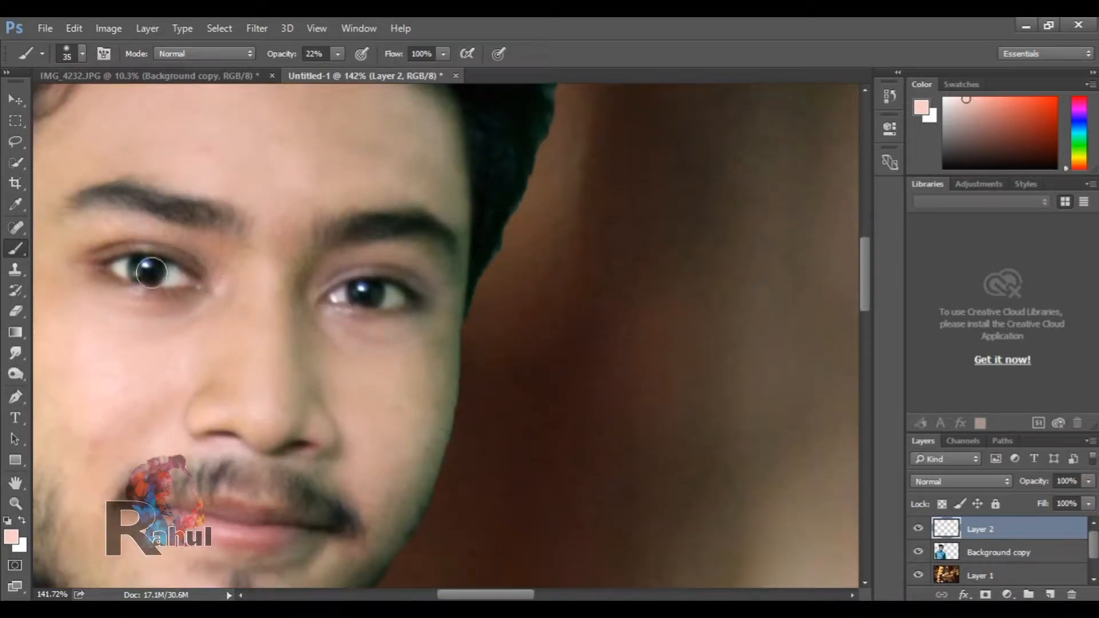
Paint skin tone over the man's neck and lower the paint layer's opacity to 67%.
scroll(370, 338, "down", 8)
scroll(350, 363, "down", 3)
scroll(308, 398, "down", 2)
mouse_move(235, 386)
left_mouse_down()
mouse_move(265, 411)
mouse_move(261, 360)
left_mouse_up()
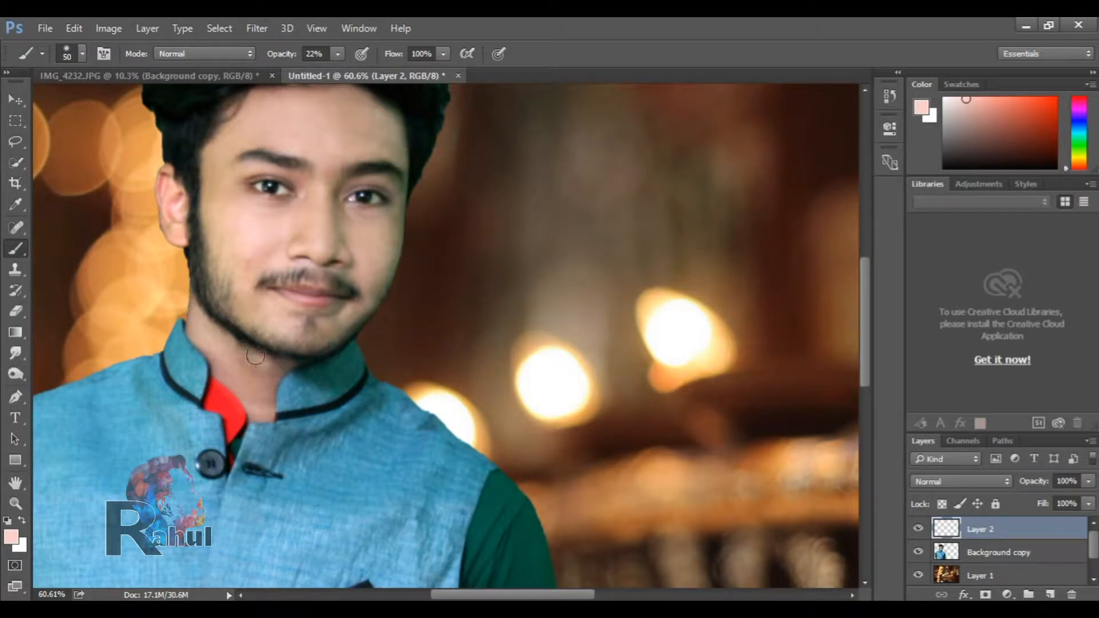
scroll(275, 284, "down", 5)
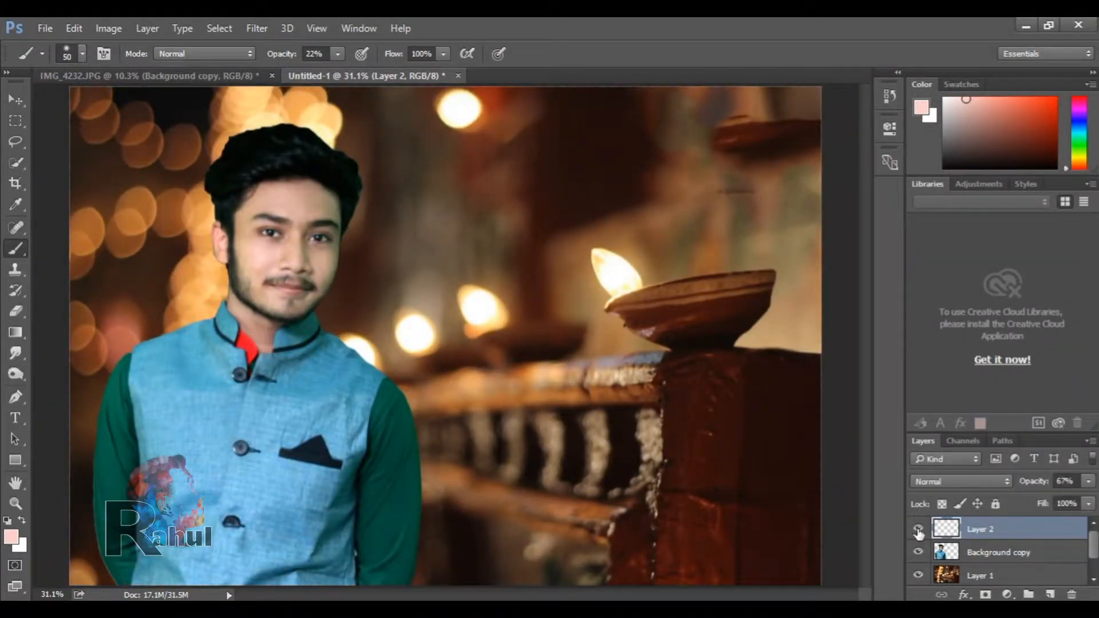
Adjust the paint layer's Hue/Saturation to hue -12 and saturation +72.
scroll(434, 392, "down", 2)
scroll(433, 392, "up", 1)
key("ctrl+u")
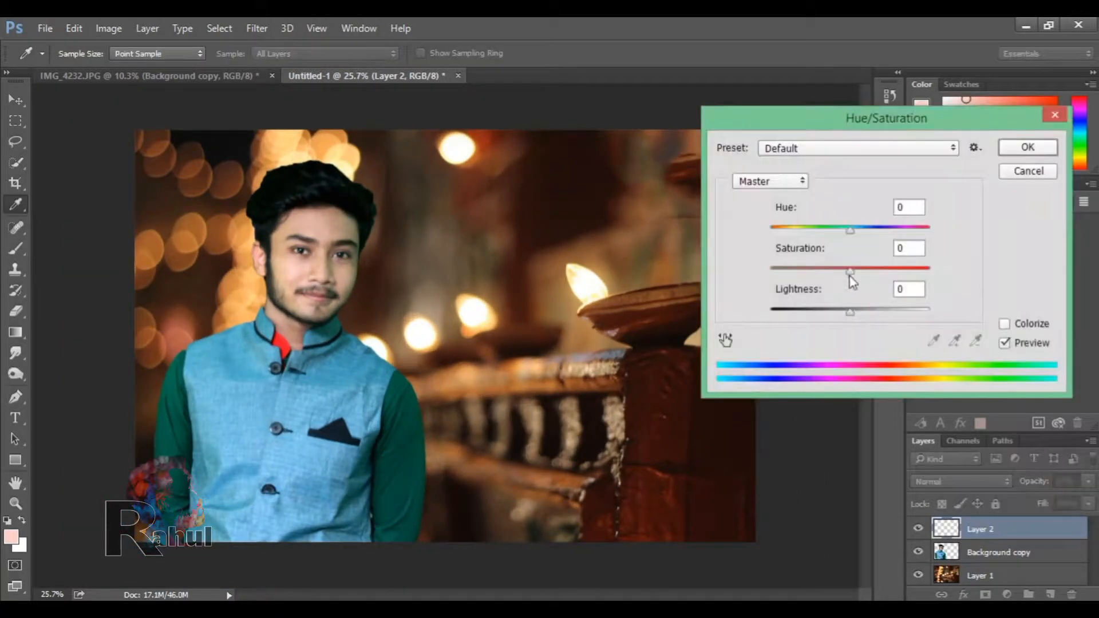
left_click_drag(850, 231, 845, 231)
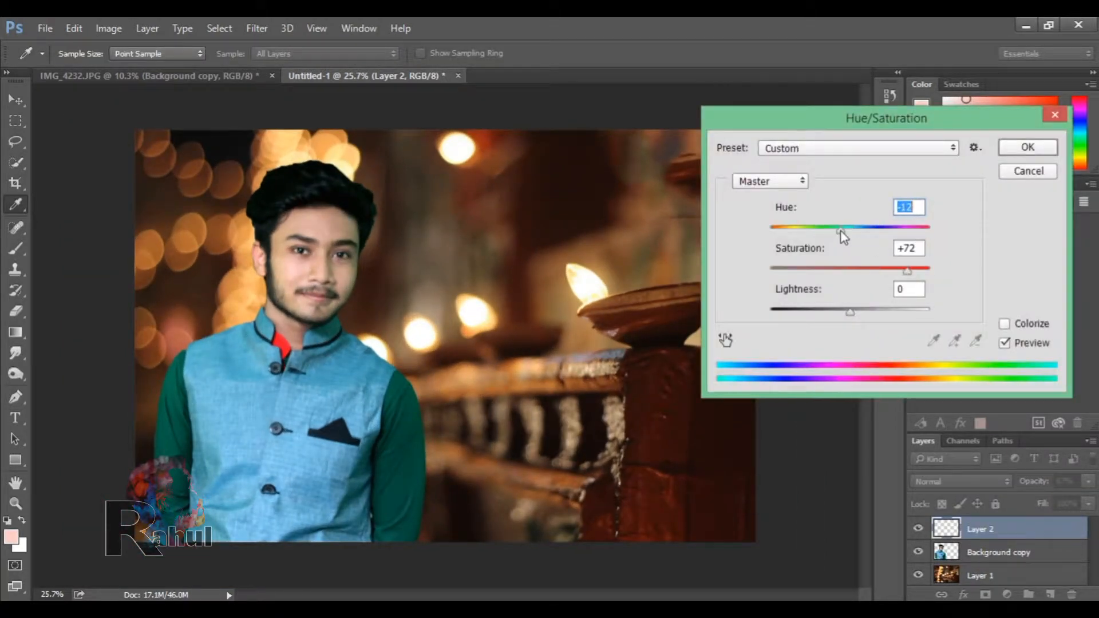
left_click(1028, 147)
Compare the face with and without the paint layer, and merge that layer with the man's layer.
left_click(917, 529)
left_click(918, 530)
right_click(986, 560)
left_click(801, 504)
Open the man's layer in the Camera Raw filter, apply automatic tone and set Exposure to +0.45.
left_click(257, 29)
left_click(289, 127)
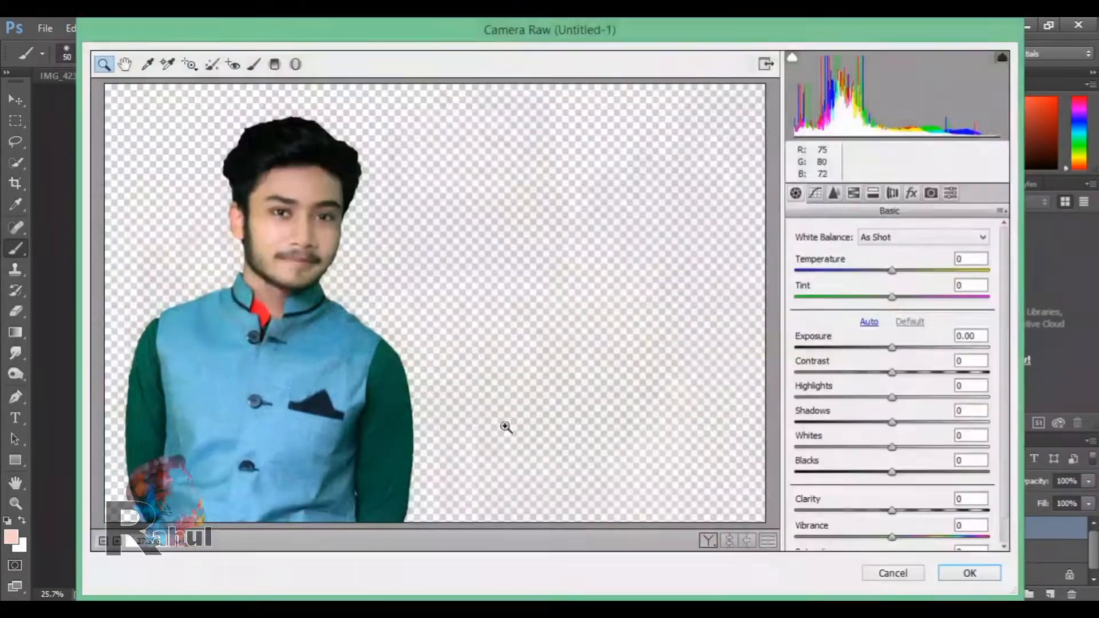
left_click(869, 321)
mouse_move(910, 347)
left_mouse_down()
mouse_move(891, 348)
mouse_move(902, 372)
mouse_move(901, 348)
left_mouse_up()
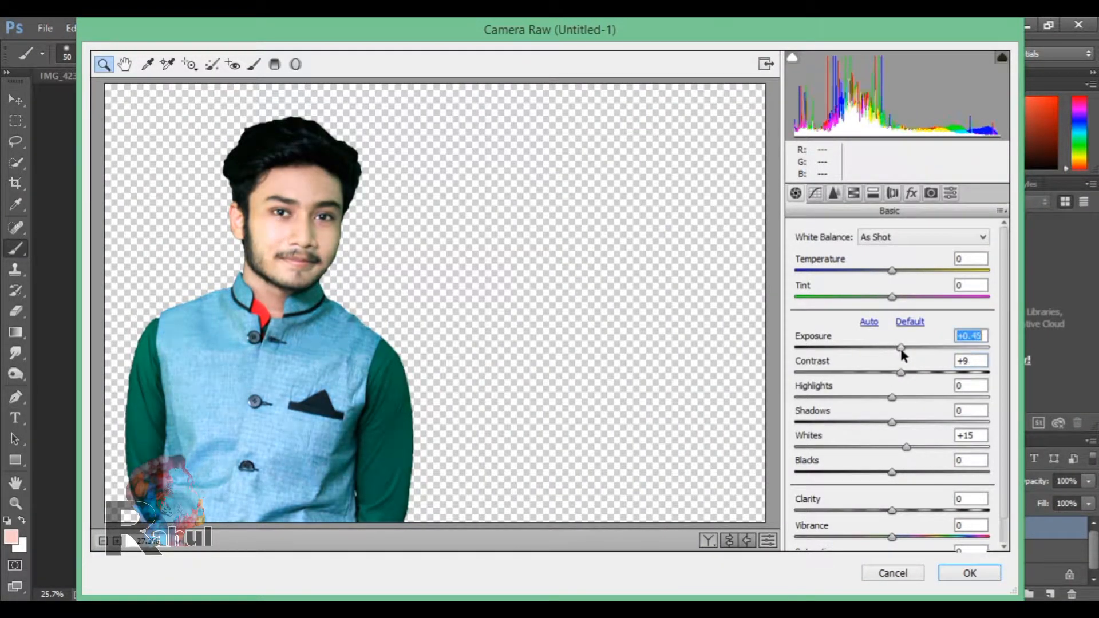
Adjust the Camera Raw highlights, shadows, whites, blacks, clarity and vibrance for the man.
left_click_drag(894, 402, 870, 472)
left_click_drag(890, 509, 919, 535)
left_click_drag(927, 447, 925, 447)
left_click_drag(869, 473, 900, 473)
left_click_drag(869, 422, 884, 423)
Set the parametric tone curve to Highlights +6, Lights -2 and Darks -3.
left_click(837, 195)
left_click_drag(893, 485, 888, 533)
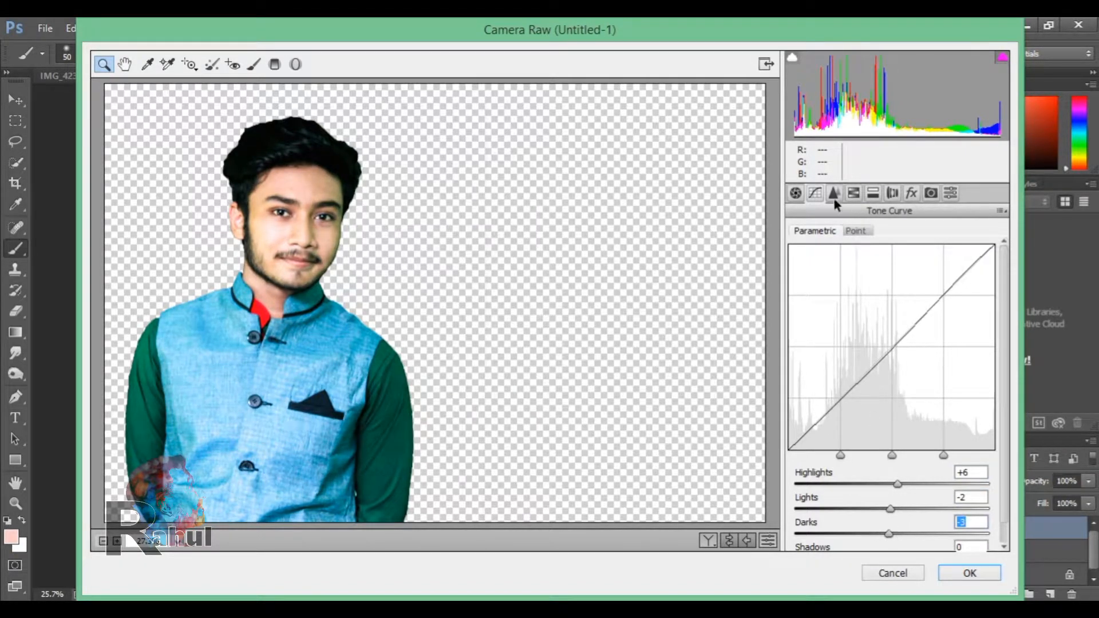
Raise one of the HSL colour values for the man and apply the Camera Raw adjustments.
left_click(853, 194)
left_click(840, 256)
mouse_move(897, 414)
left_mouse_down()
mouse_move(945, 416)
mouse_move(916, 412)
left_mouse_up()
left_click(873, 194)
left_click(893, 194)
left_click(968, 573)
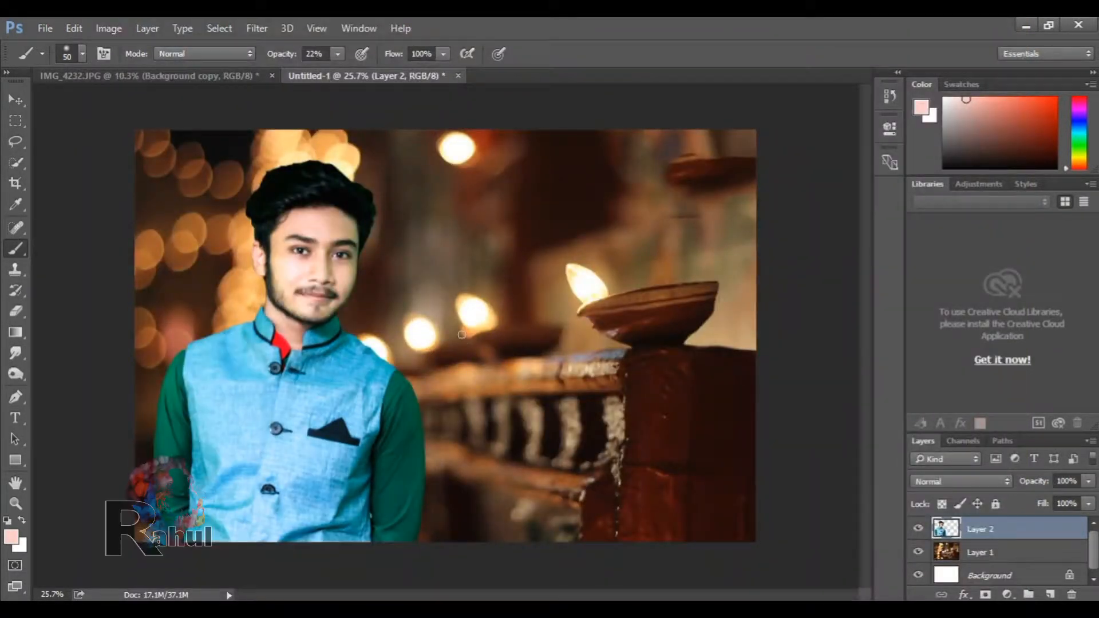
Place the goddess image IMG_5494 into the composition and set its blend mode to Screen.
scroll(446, 325, "up", 2)
scroll(183, 191, "down", 4)
scroll(184, 191, "up", 5)
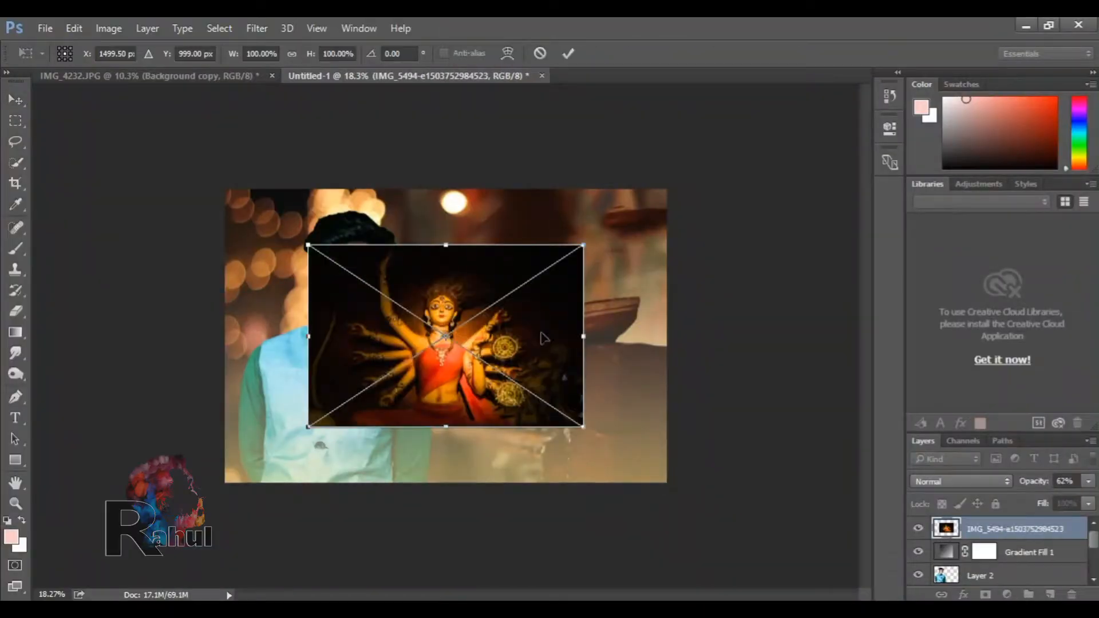
key("Return")
left_click(959, 481)
left_click(926, 256)
left_click(959, 482)
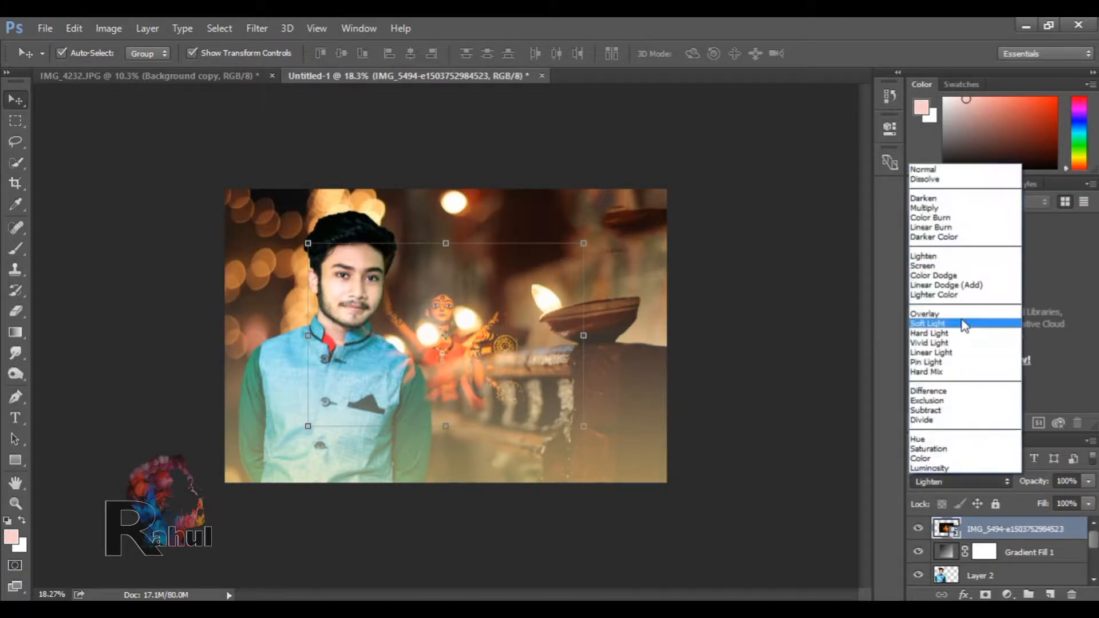
left_click(927, 265)
Enlarge the goddess image and move it up beside the man's head.
left_click_drag(583, 243, 629, 214)
left_click_drag(446, 298, 483, 233)
key("Return")
Move the goddess layer below the gradient fill and the man's layer.
left_click_drag(1008, 538, 1006, 564)
left_click_drag(1002, 530, 999, 560)
left_click_drag(997, 551, 1002, 519)
scroll(1020, 557, "up", 2)
left_click(481, 244)
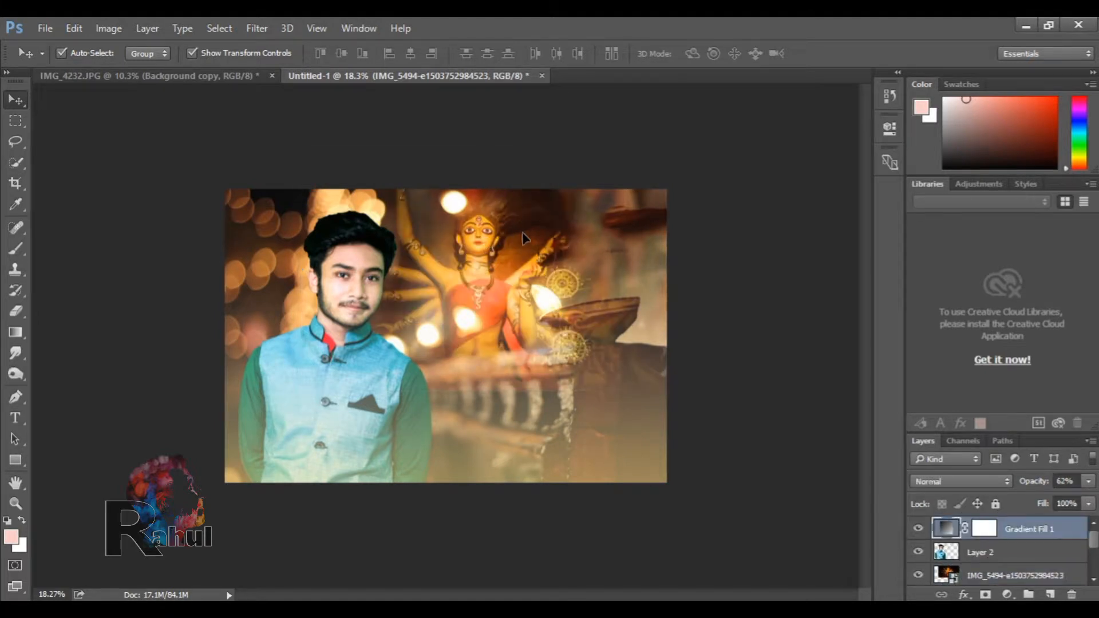
Enlarge the goddess layer further and reposition it over the right half of the picture behind the oil lamp.
left_click(974, 559)
scroll(973, 553, "down", 2)
left_click(970, 534)
left_click(664, 145)
left_click_drag(530, 209, 598, 194)
left_click_drag(733, 376, 776, 404)
left_click_drag(566, 239, 566, 259)
key("Return")
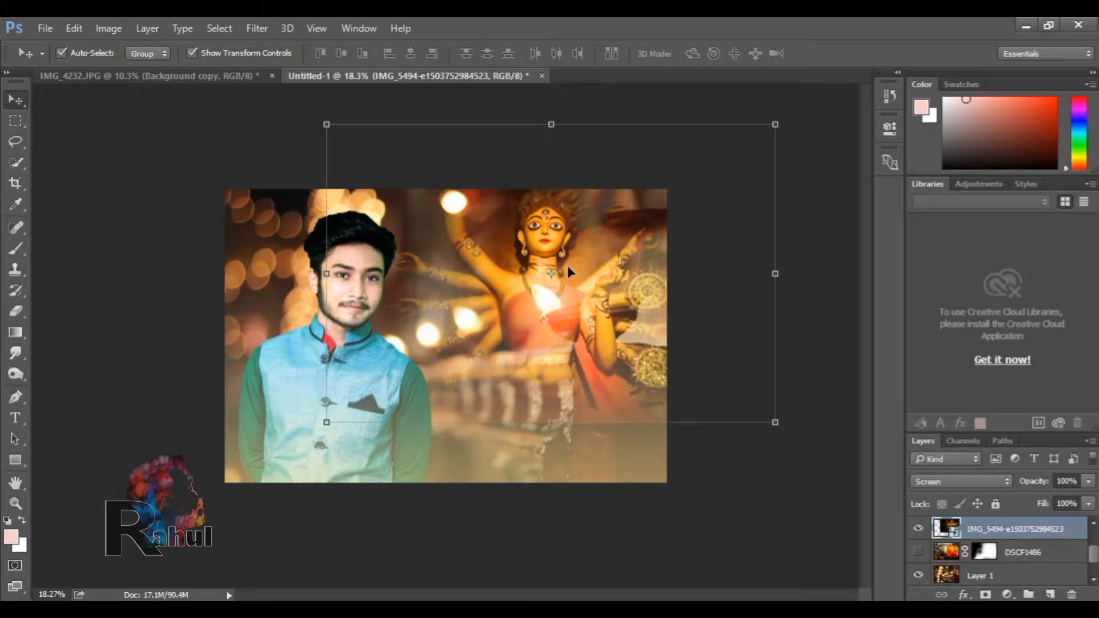
Rasterize the goddess layer and add a layer mask to it.
left_click(1002, 574)
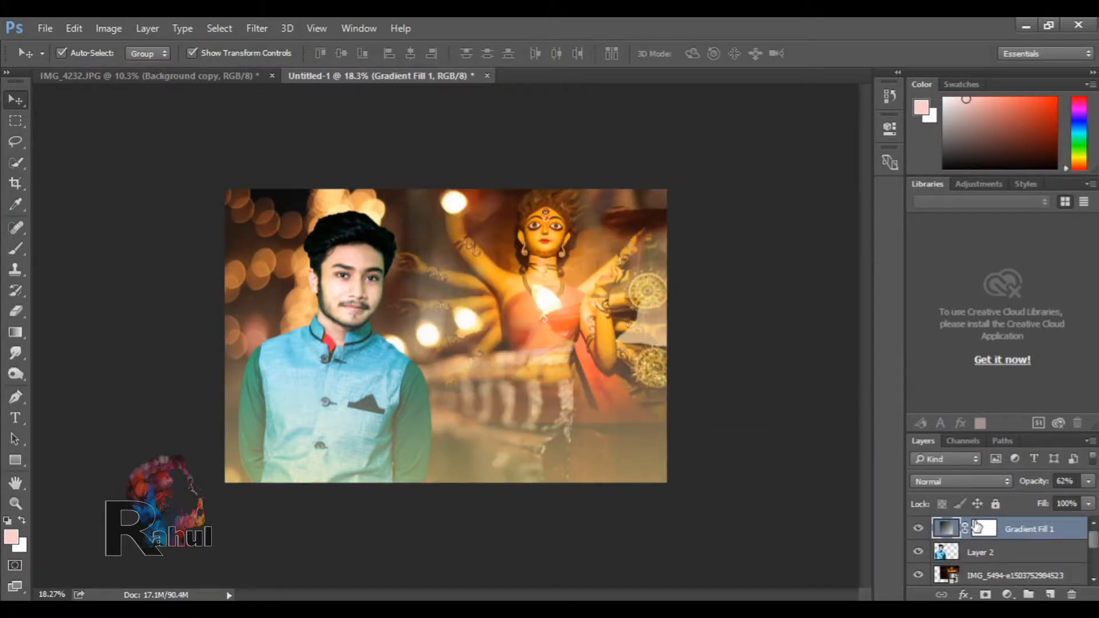
scroll(980, 529, "down", 1)
left_click(977, 551)
left_click(15, 248)
left_click(528, 305)
left_click(517, 262)
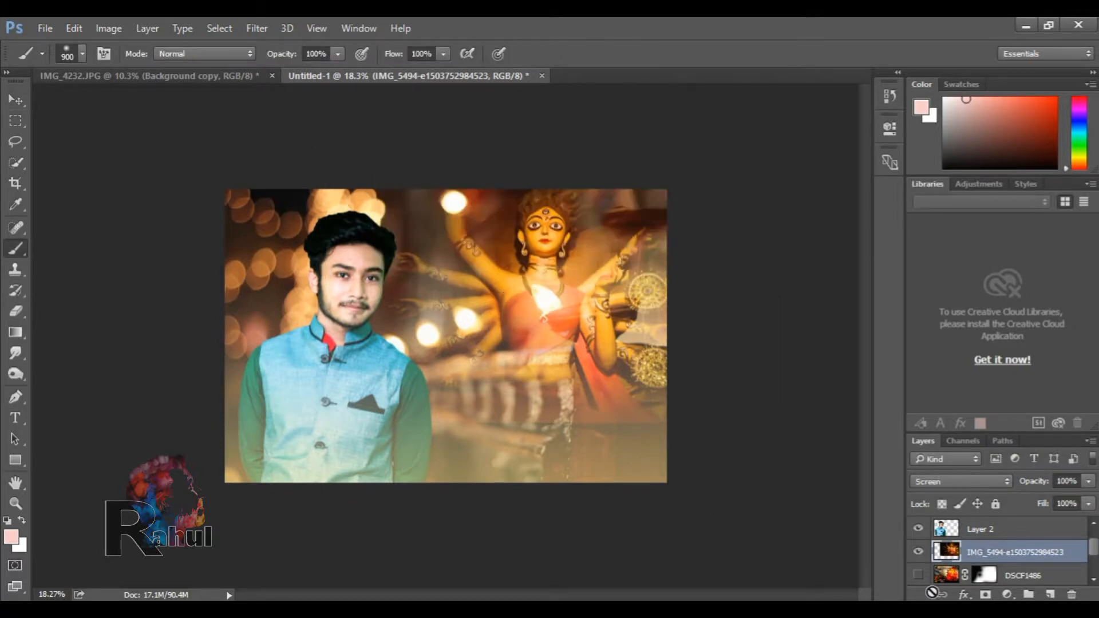
left_click(985, 594)
Try to mask out the goddess's body and enlarge her layer to about 138%.
mouse_move(553, 330)
left_mouse_down()
mouse_move(579, 394)
mouse_move(630, 330)
mouse_move(522, 369)
mouse_move(451, 350)
mouse_move(395, 280)
mouse_move(512, 383)
left_mouse_up()
mouse_move(616, 455)
left_mouse_down()
mouse_move(657, 348)
mouse_move(381, 344)
mouse_move(424, 197)
mouse_move(439, 276)
mouse_move(573, 338)
left_mouse_up()
left_click(15, 100)
left_click_drag(775, 421, 860, 478)
left_click_drag(544, 210, 552, 238)
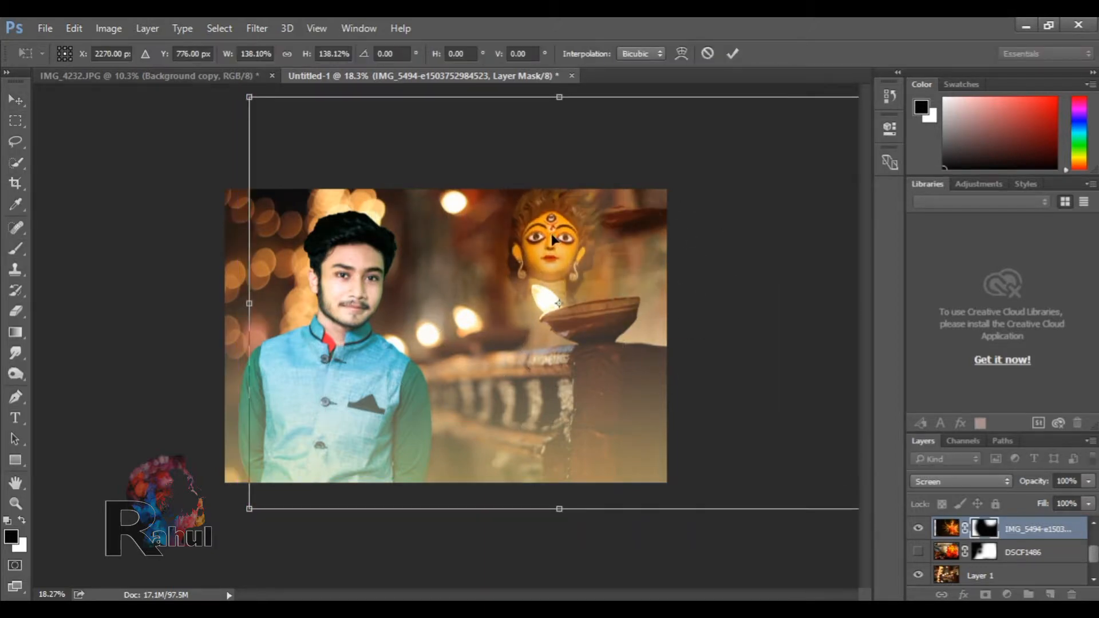
key("Return")
left_click(147, 191)
scroll(371, 323, "up", 4)
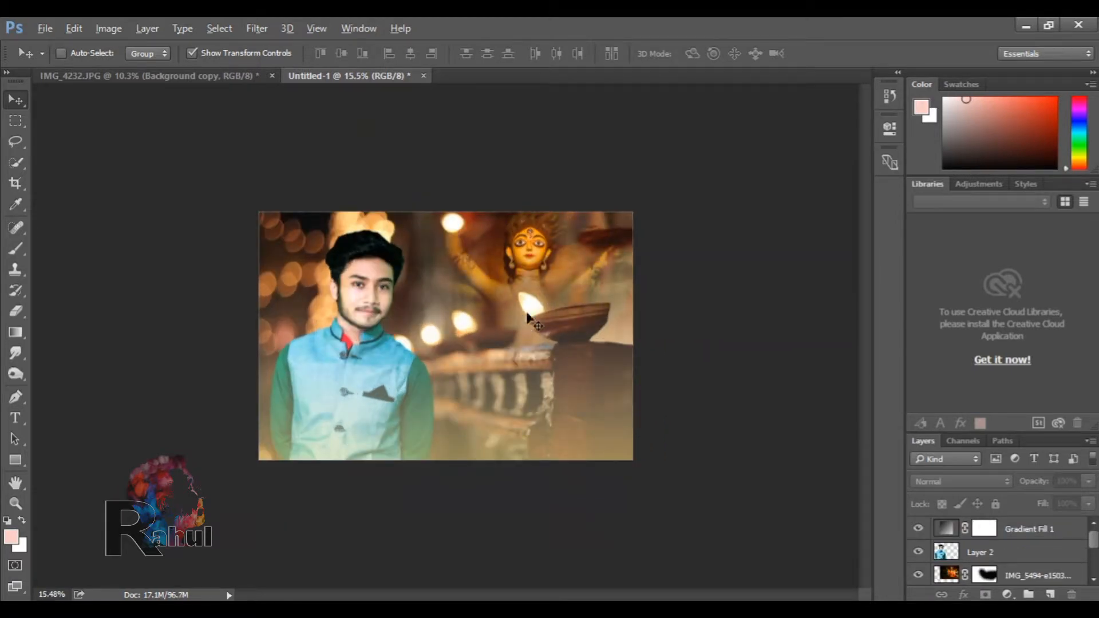
Paint black on the goddess layer's mask with a 200 px brush to hide her lower body around the oil lamp.
left_click(522, 319, "ctrl")
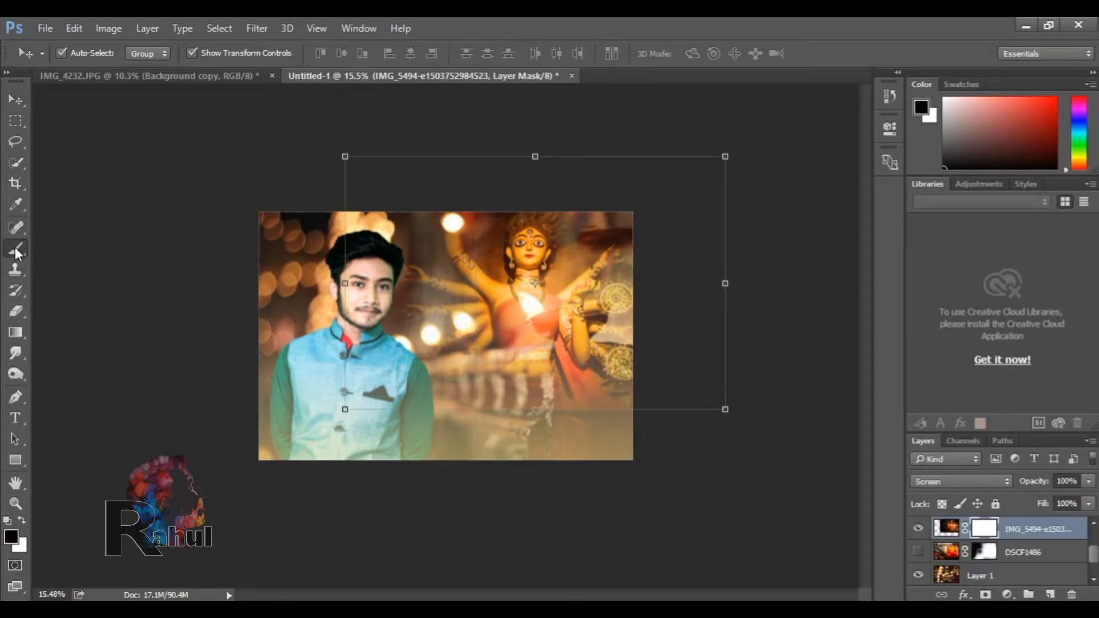
left_click(15, 250)
mouse_move(582, 383)
left_mouse_down()
mouse_move(549, 343)
mouse_move(570, 359)
left_mouse_up()
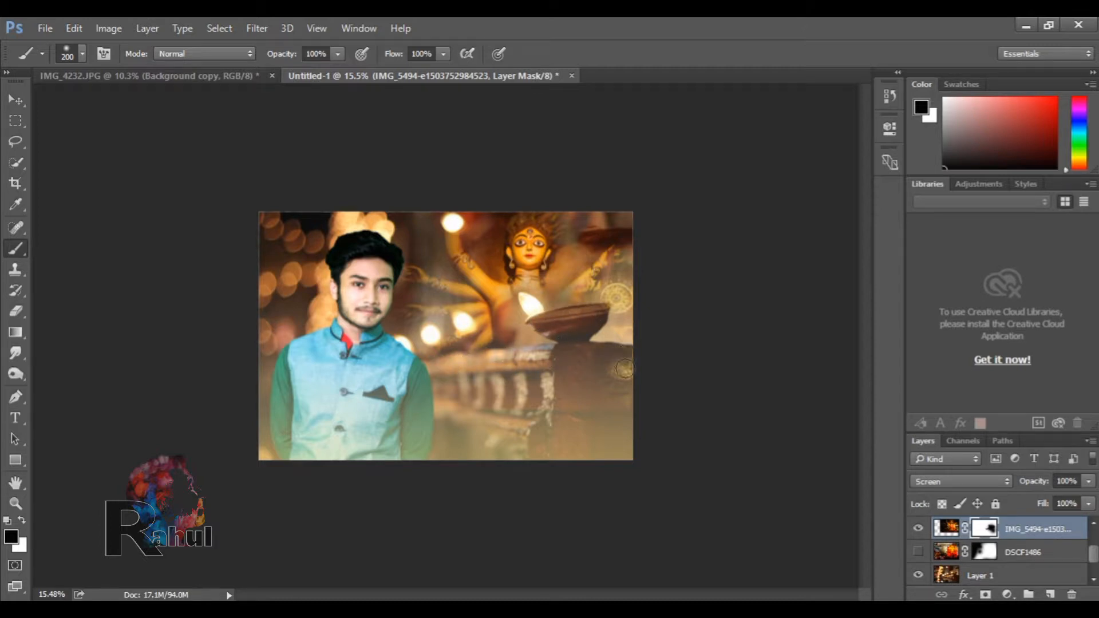
Enlarge the masked goddess layer slightly.
left_click(12, 102)
left_click_drag(727, 408, 733, 415)
key("Return")
left_click(648, 314)
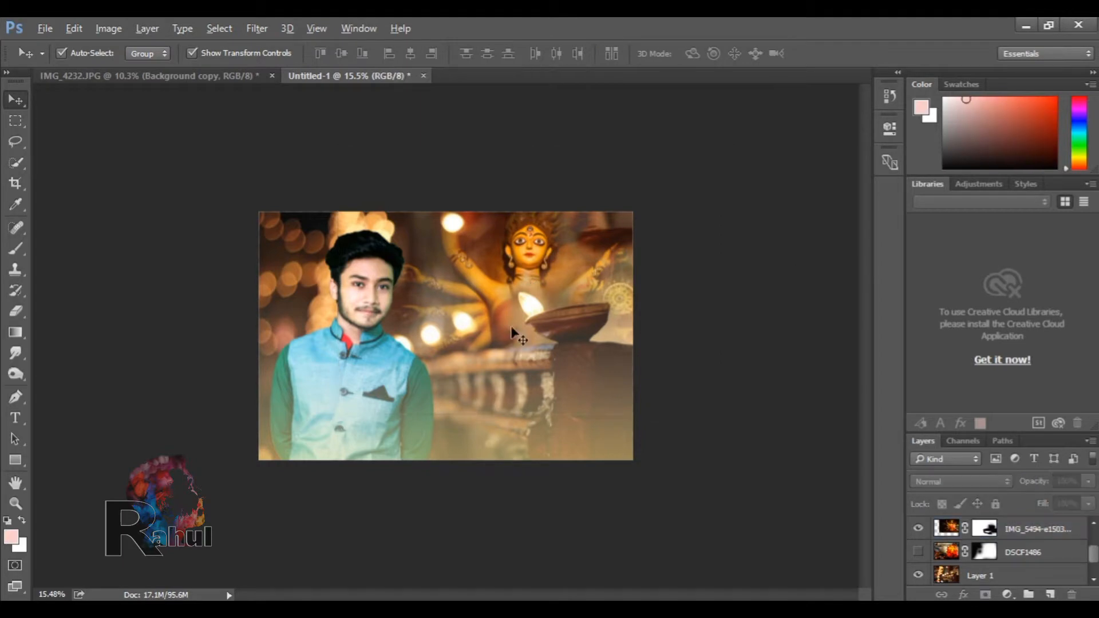
Toggle the layers' visibility to compare the composition with and without them.
scroll(511, 332, "up", 3)
left_click(916, 574)
left_click(917, 528)
left_click(918, 528)
left_click(918, 529)
left_click(917, 528)
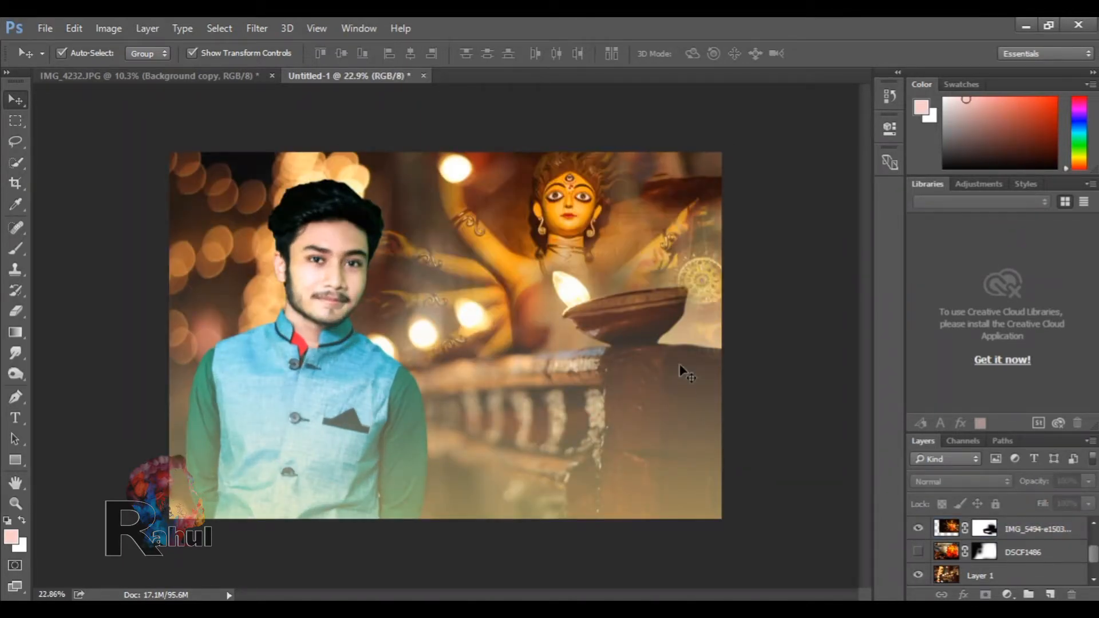
Activate the goddess layer's mask with black as foreground colour and load the man's outline as a selection.
scroll(606, 343, "down", 2)
left_click(984, 529)
key("d")
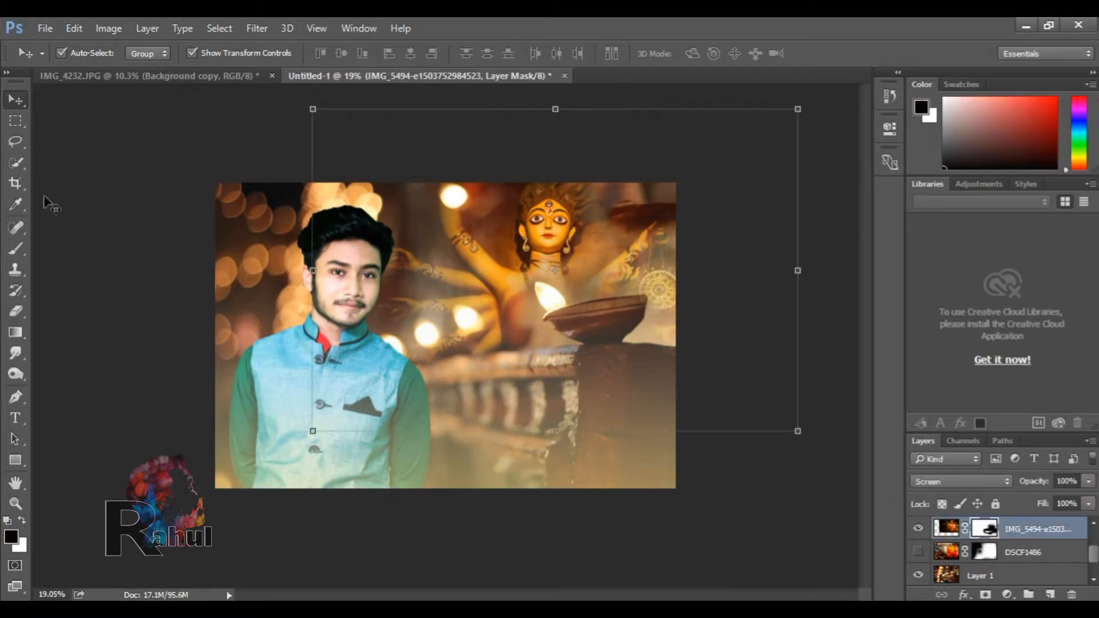
key("b")
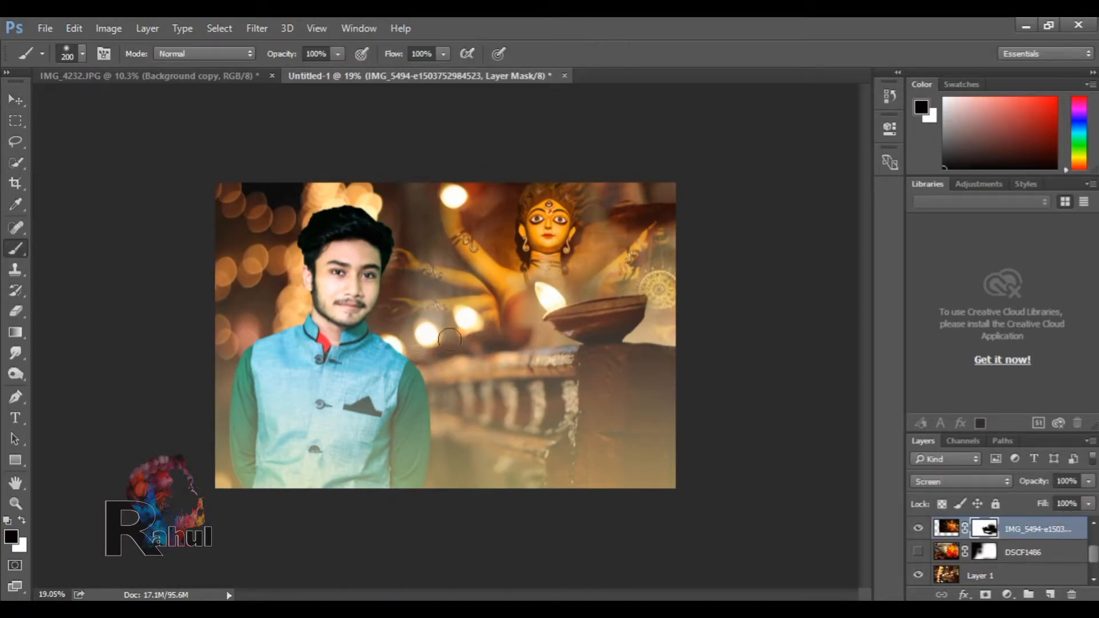
scroll(443, 338, "up", 2)
scroll(443, 338, "down", 4)
scroll(444, 339, "up", 4)
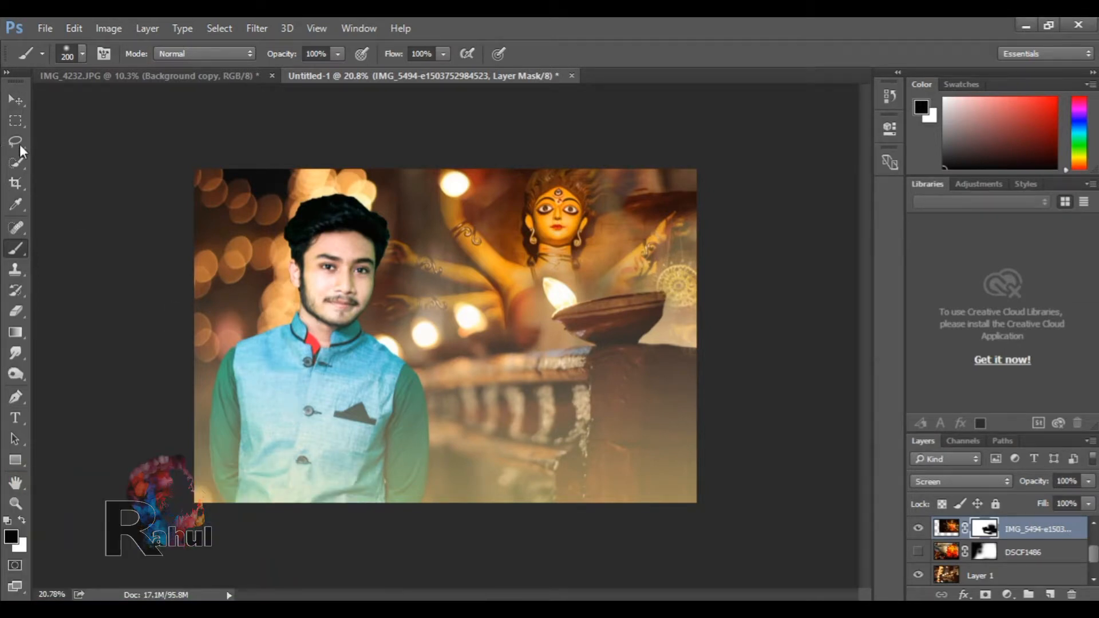
left_click(15, 163)
scroll(976, 559, "down", 1)
scroll(977, 559, "up", 3)
left_click(948, 552, "ctrl")
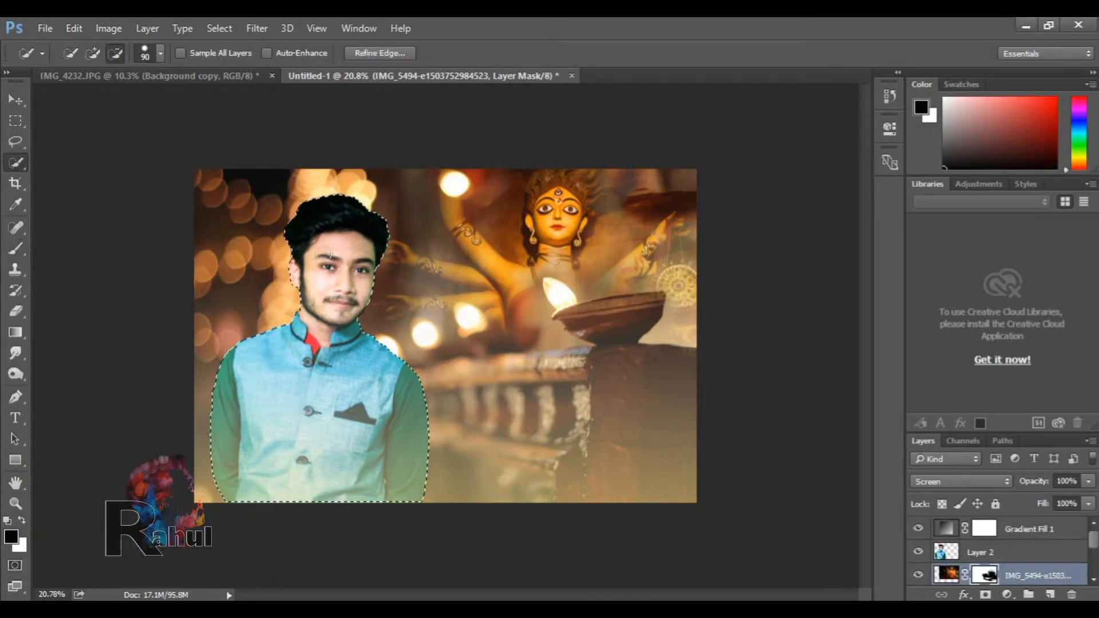
Make the man's layer active and subtract his head and neck from the selection, leaving only his clothes selected.
scroll(346, 308, "up", 2)
left_click(942, 553)
key("alt")
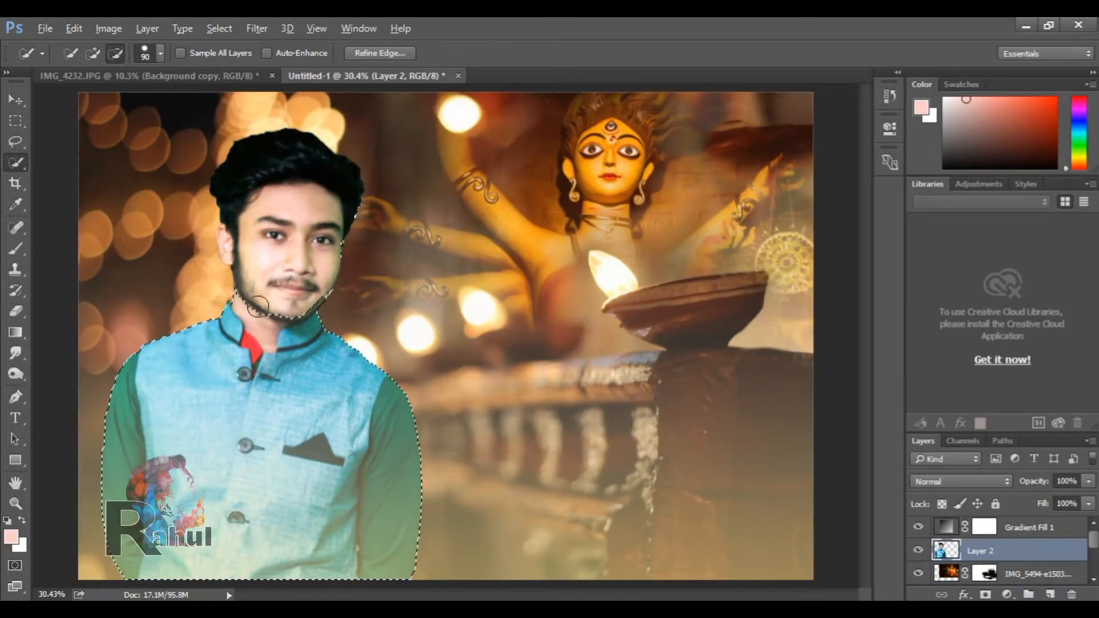
left_click(295, 332)
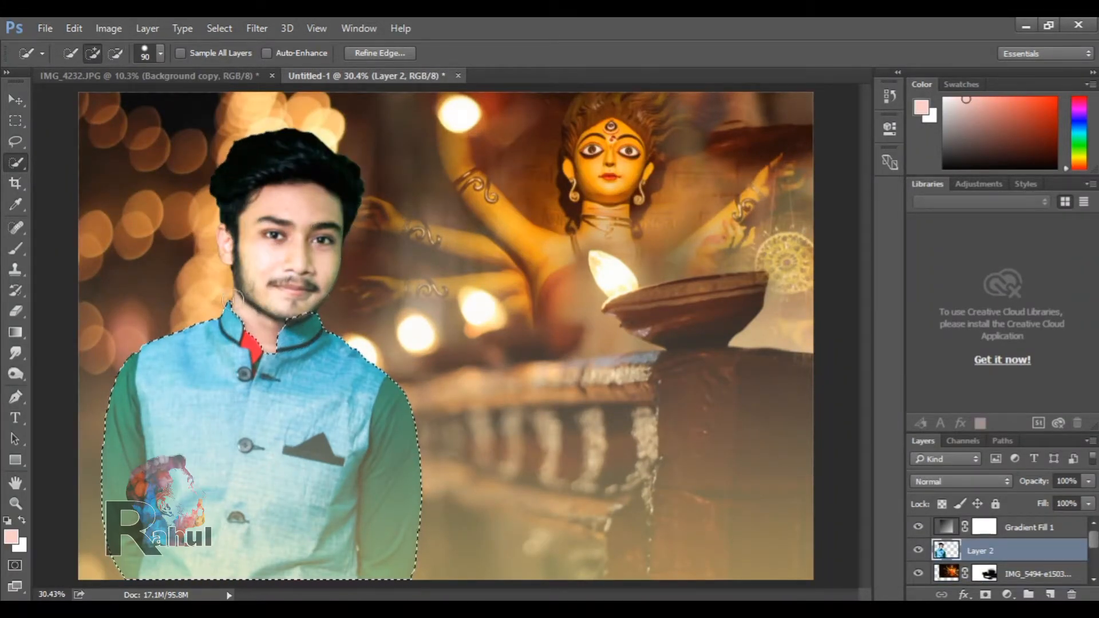
Recolour the selected vest and sleeves to orange and maroon with a Hue of -180, and deselect.
key("ctrl+u")
left_click_drag(850, 227, 767, 237)
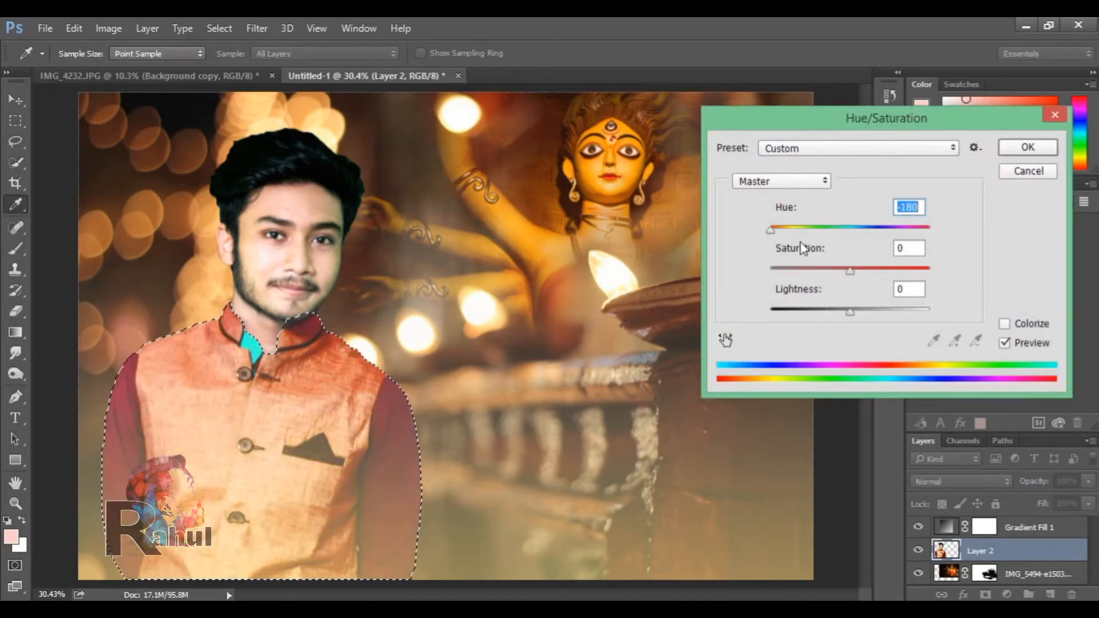
mouse_move(849, 271)
left_mouse_down()
mouse_move(840, 277)
mouse_move(850, 273)
left_mouse_up()
mouse_move(849, 312)
left_mouse_down()
mouse_move(831, 315)
mouse_move(857, 319)
mouse_move(850, 313)
left_mouse_up()
mouse_move(850, 271)
left_mouse_down()
mouse_move(876, 277)
mouse_move(851, 284)
left_mouse_up()
key("Return")
left_click(16, 142)
key("ctrl+d")
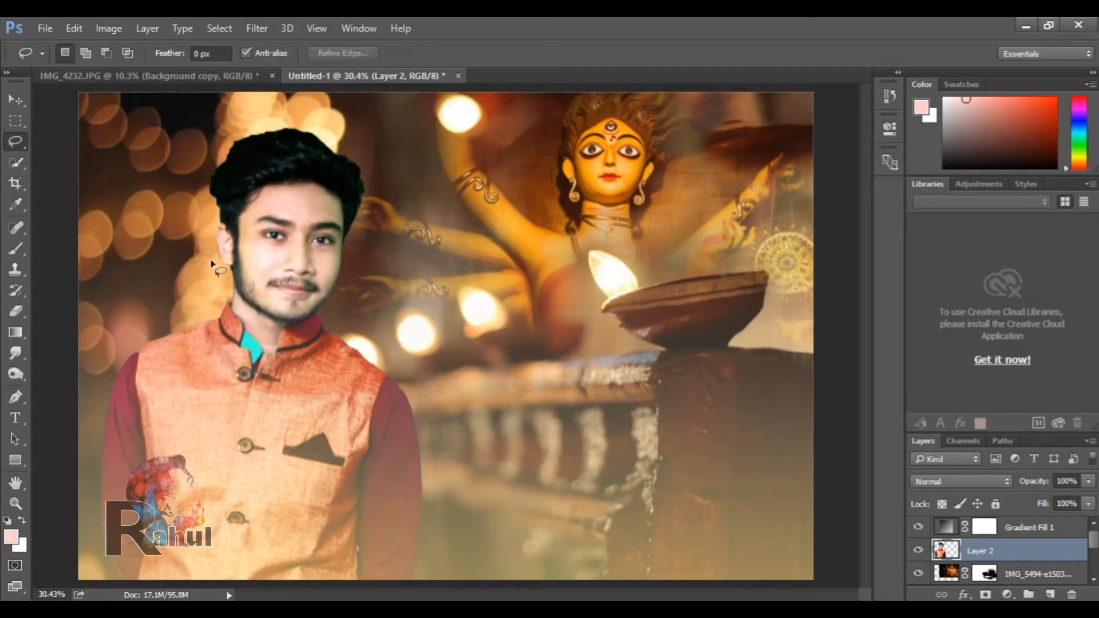
left_click(16, 228)
left_click(16, 163)
left_click(253, 349)
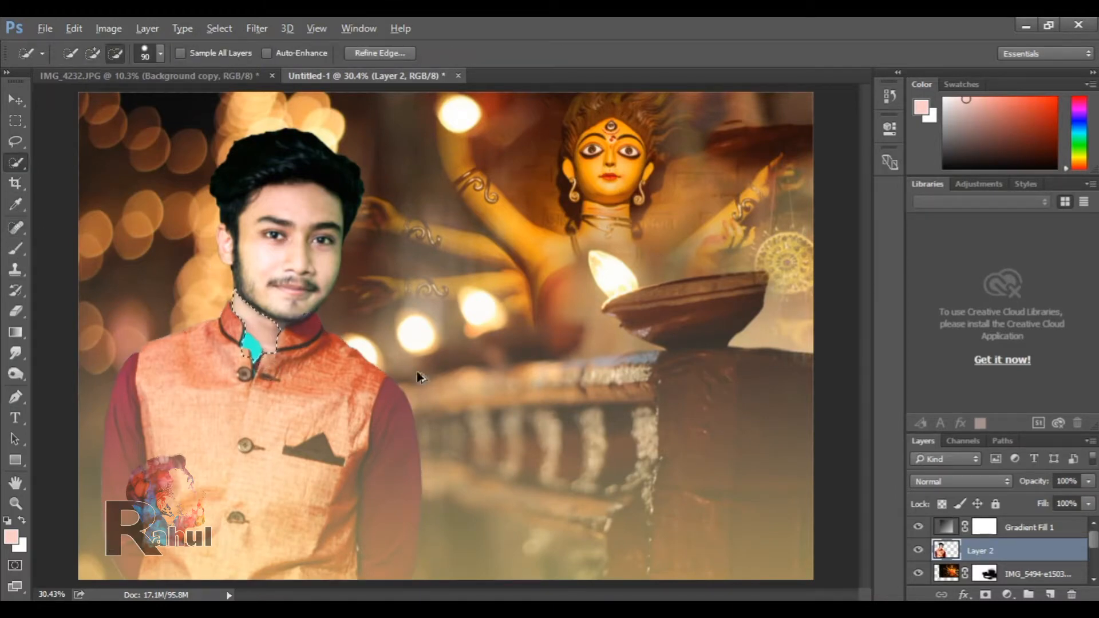
key("ctrl+alt+z")
Select the cyan inner collar lining with the Magic Wand at tolerance 32.
left_click(179, 299, "ctrl")
left_click(179, 299, "ctrl")
right_click(15, 163)
left_click(56, 178)
left_click(243, 344)
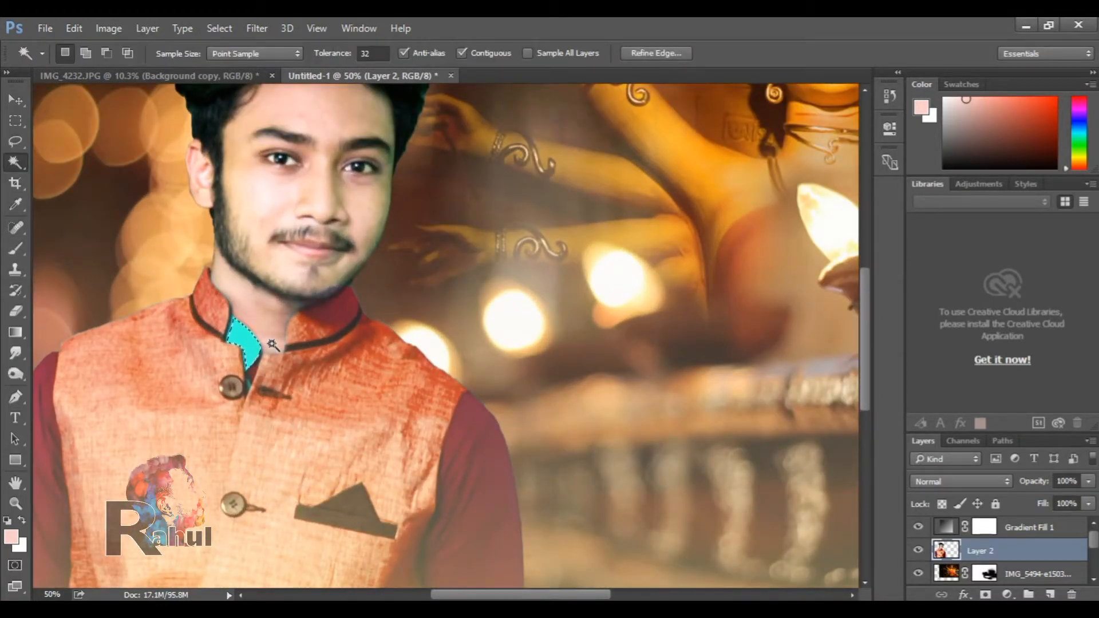
Try to recolour the selected collar lining with Hue -180, Saturation -31 and Lightness -15, and deselect.
key("ctrl+u")
left_click_drag(850, 229, 770, 237)
left_click_drag(850, 272, 837, 311)
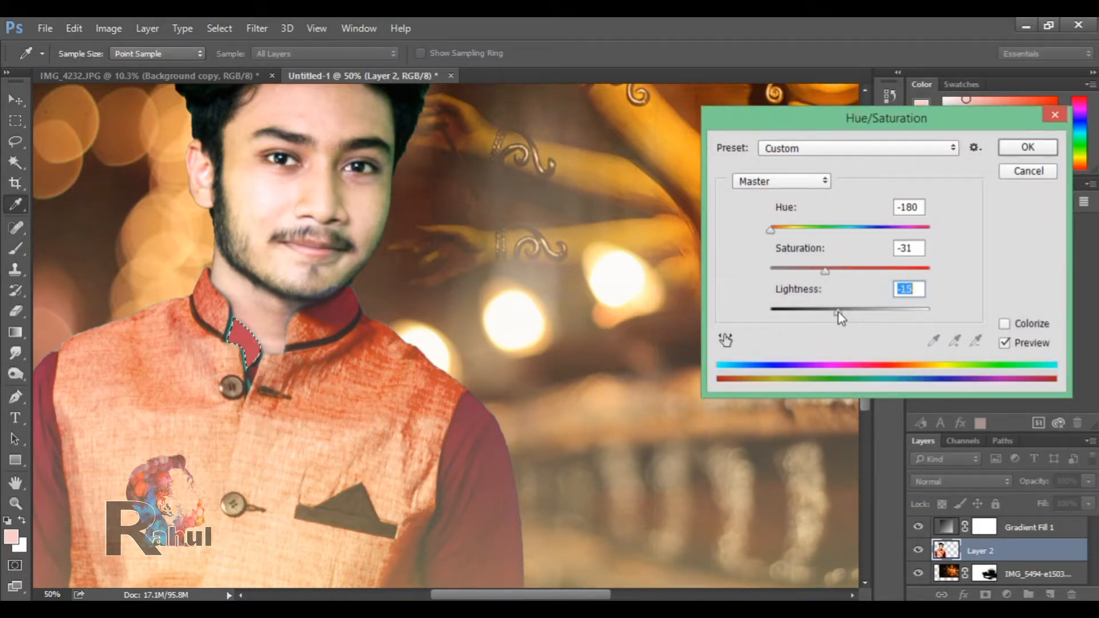
left_click(1027, 149)
left_click(16, 141)
key("ctrl+d")
Select the whole cyan collar lining down to the vest opening with the Quick Selection tool at 10 px.
scroll(413, 276, "down", 4)
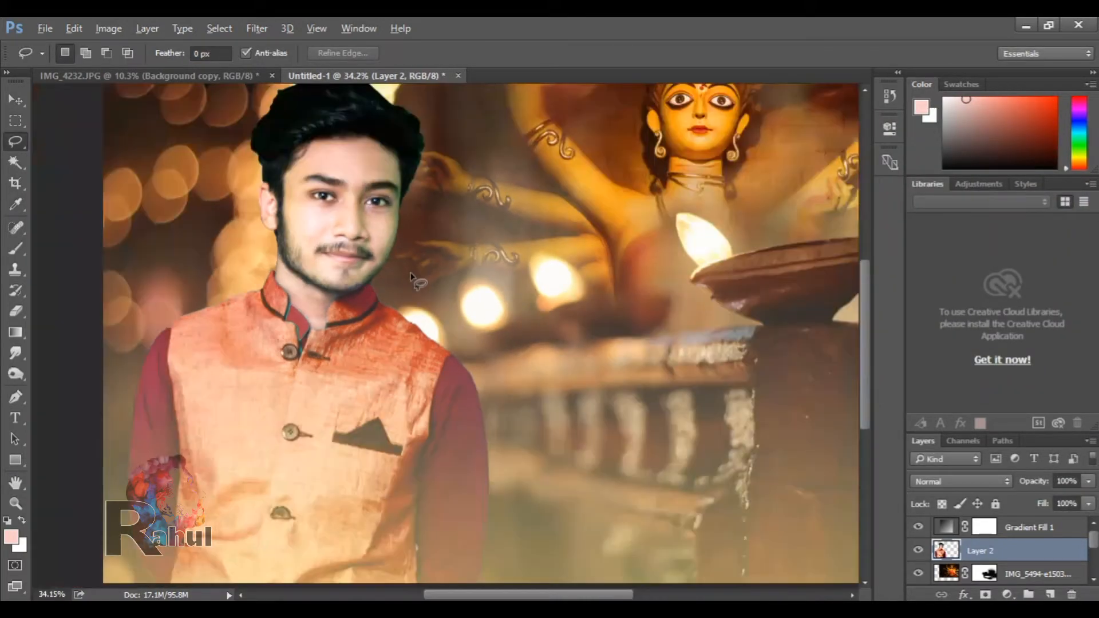
scroll(296, 283, "up", 2)
scroll(205, 317, "up", 8)
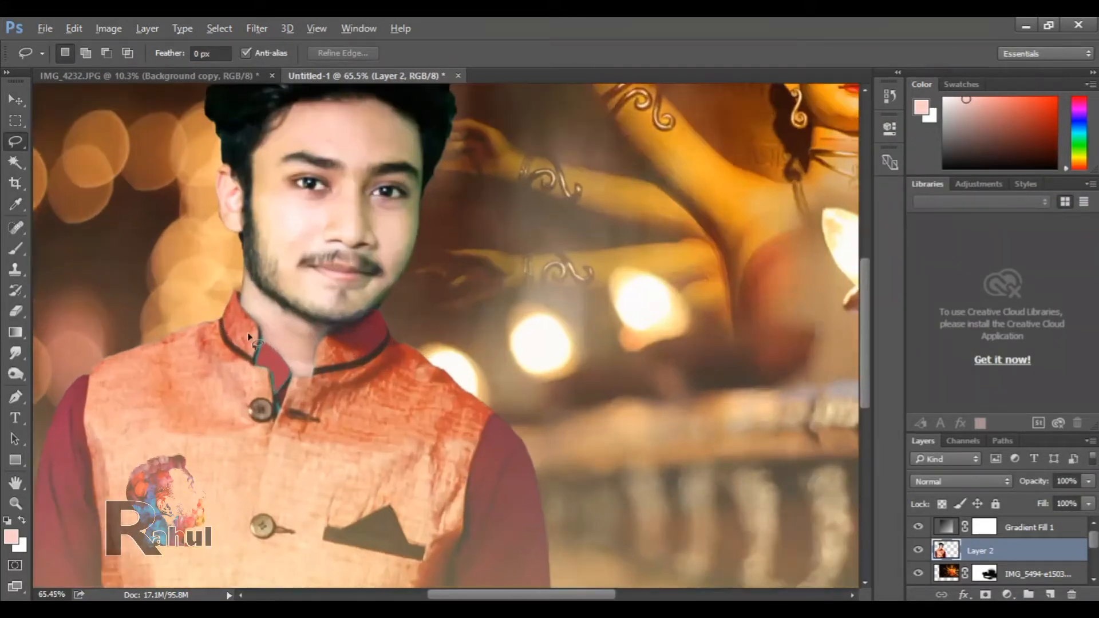
right_click(15, 141)
left_click(15, 164)
mouse_move(343, 412)
left_mouse_down()
mouse_move(343, 436)
mouse_move(354, 404)
left_mouse_up()
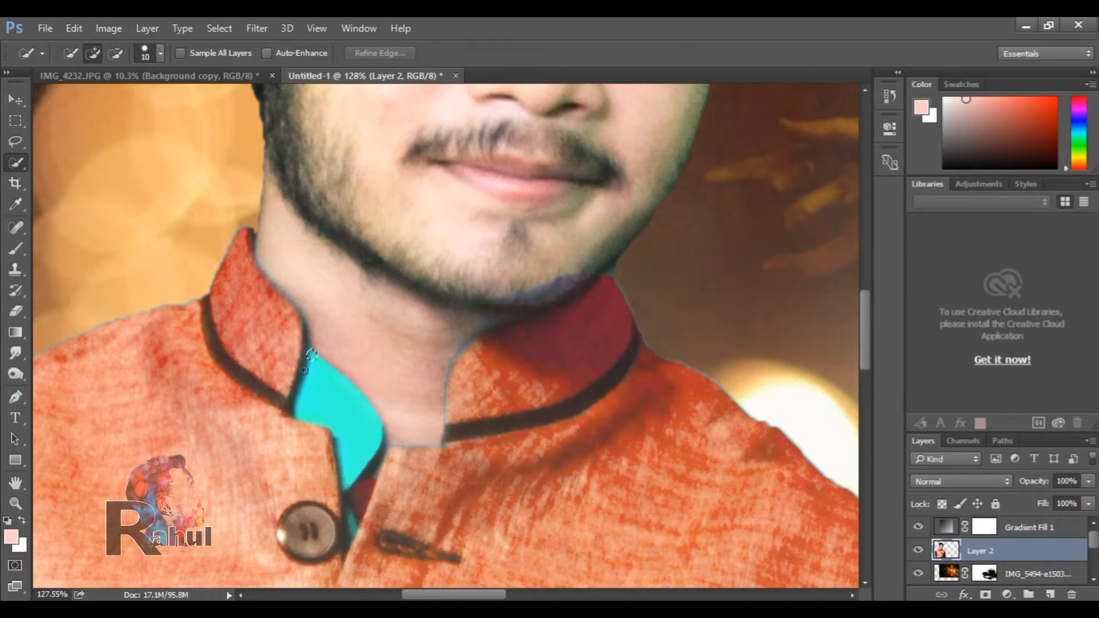
left_click_drag(347, 479, 346, 538)
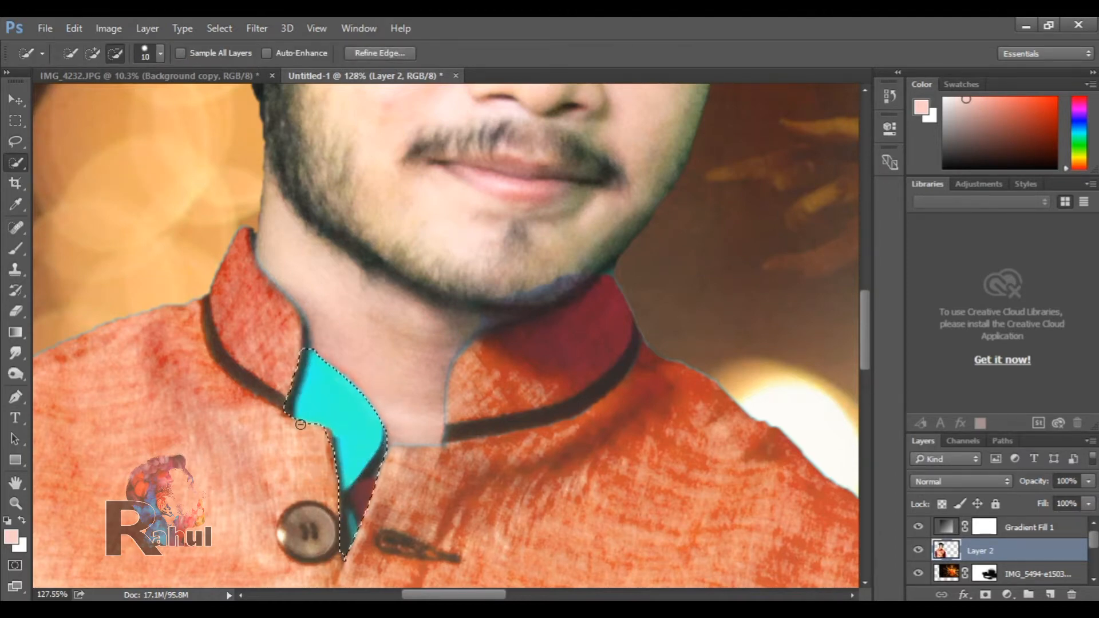
Shift the selected collar lining's hue to red and lower its saturation and lightness.
key("ctrl+u")
left_click_drag(850, 229, 770, 230)
left_click_drag(850, 271, 827, 271)
left_click_drag(850, 312, 825, 312)
left_click(1027, 147)
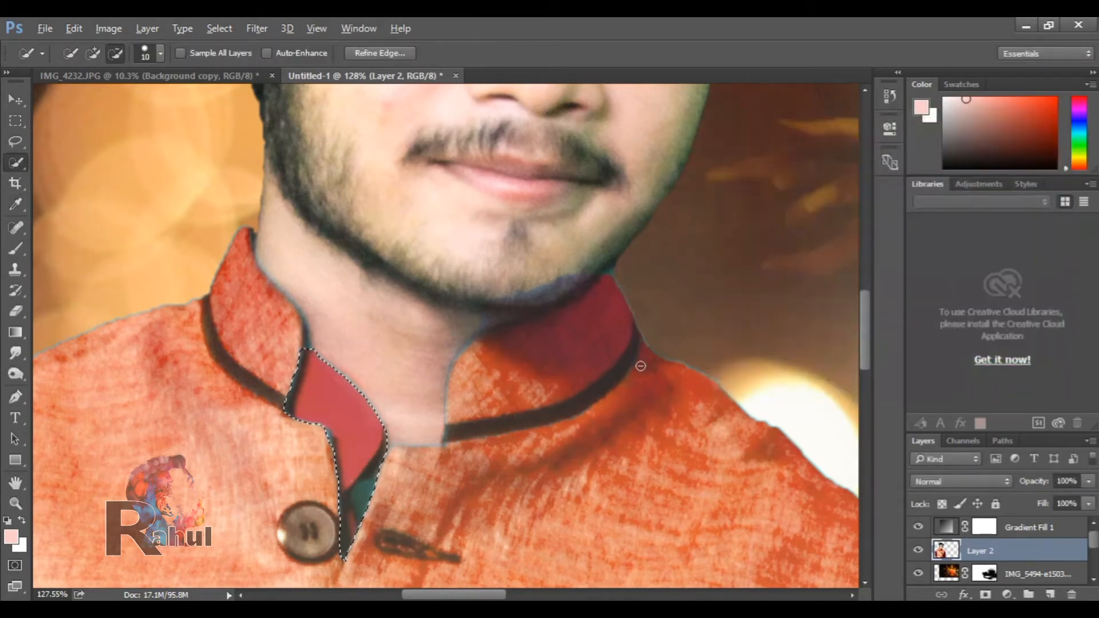
Darken the selected collar lining slightly with Hue/Saturation and deselect it.
key("ctrl+0")
key("ctrl+u")
left_click_drag(849, 314, 841, 318)
left_click(1034, 147)
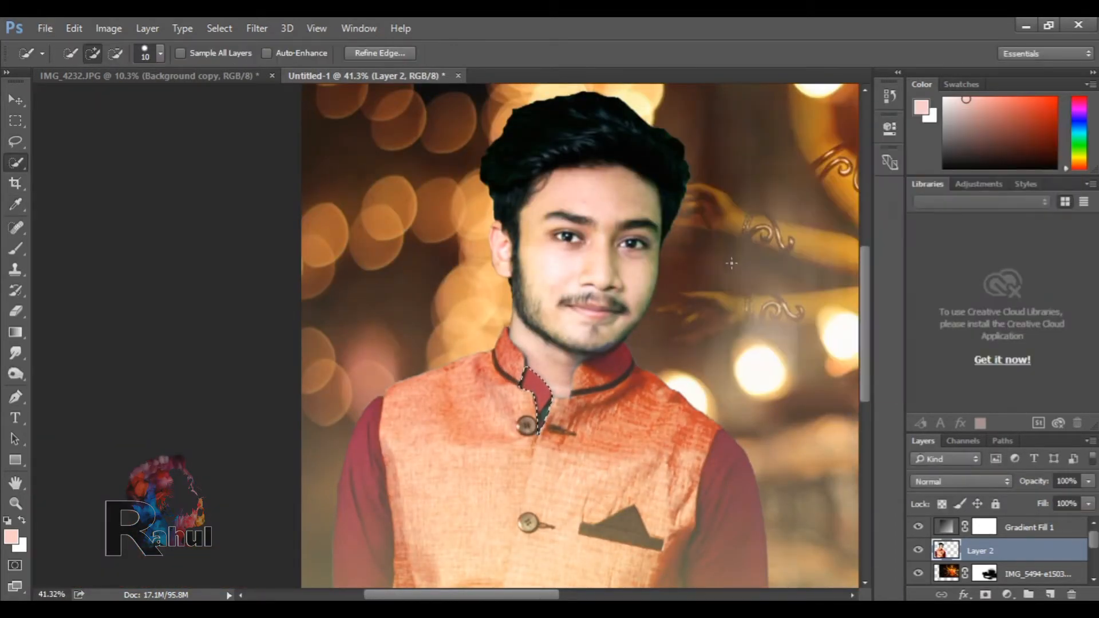
scroll(687, 303, "down", 3)
key("ctrl+d")
scroll(667, 327, "down", 3)
Smooth the man's face with the Smudge tool at 65 px and 11% strength, and darken his chin beard with the Burn tool at 35% exposure.
scroll(297, 222, "up", 4)
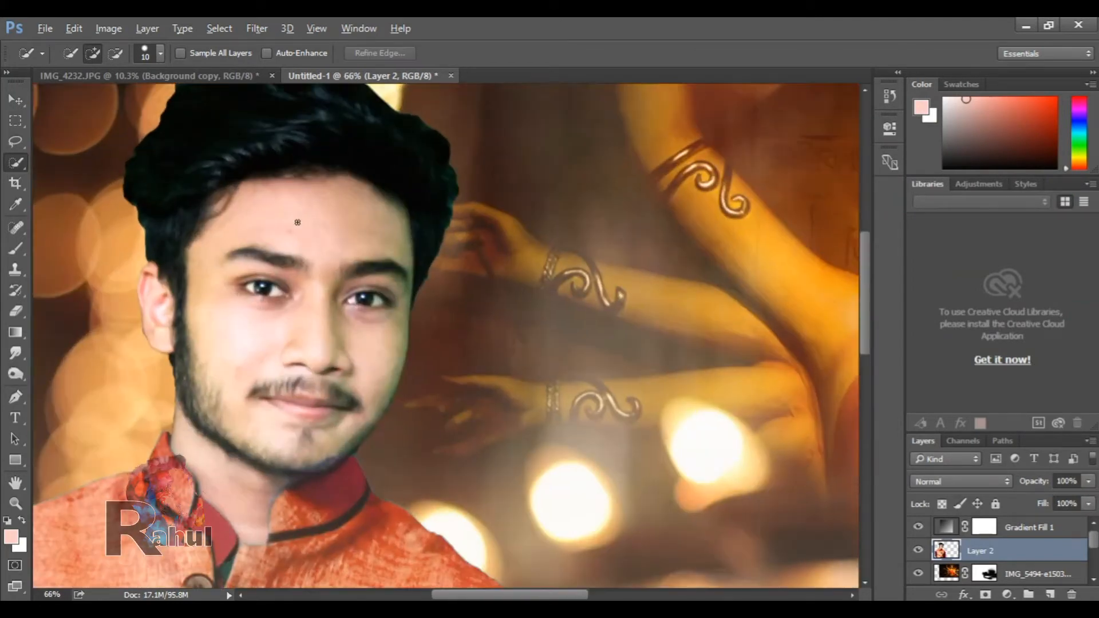
left_click(15, 354)
right_click(340, 212)
scroll(451, 387, "down", 5)
double_click(418, 410)
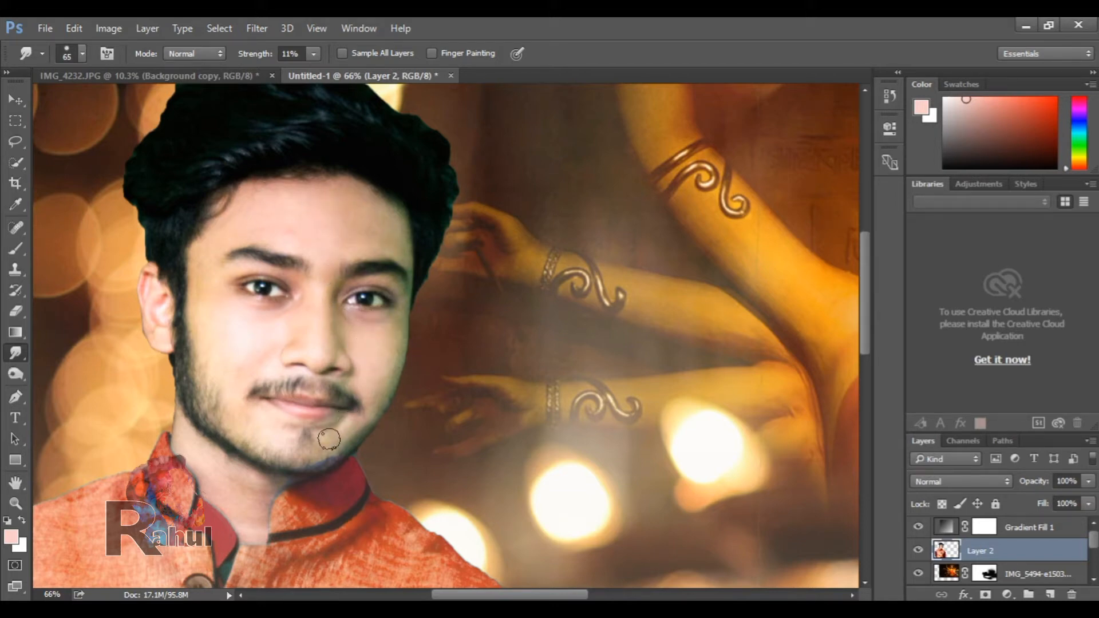
left_click_drag(12, 373, 69, 391)
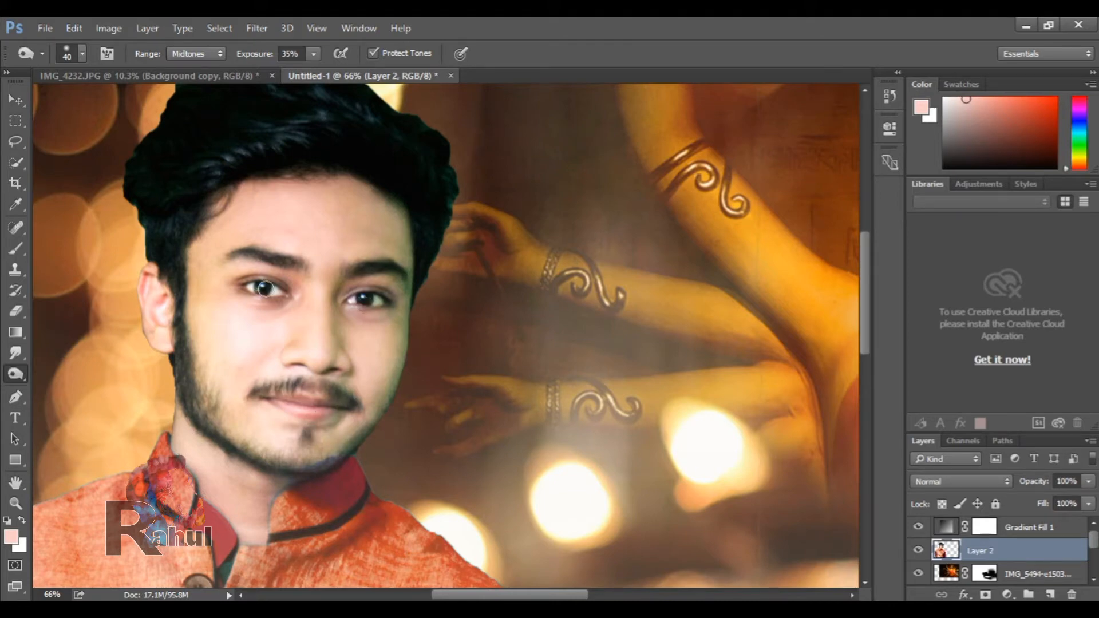
Create a new layer above the man's layer and choose the 1412 px smoke brush.
scroll(451, 344, "down", 5)
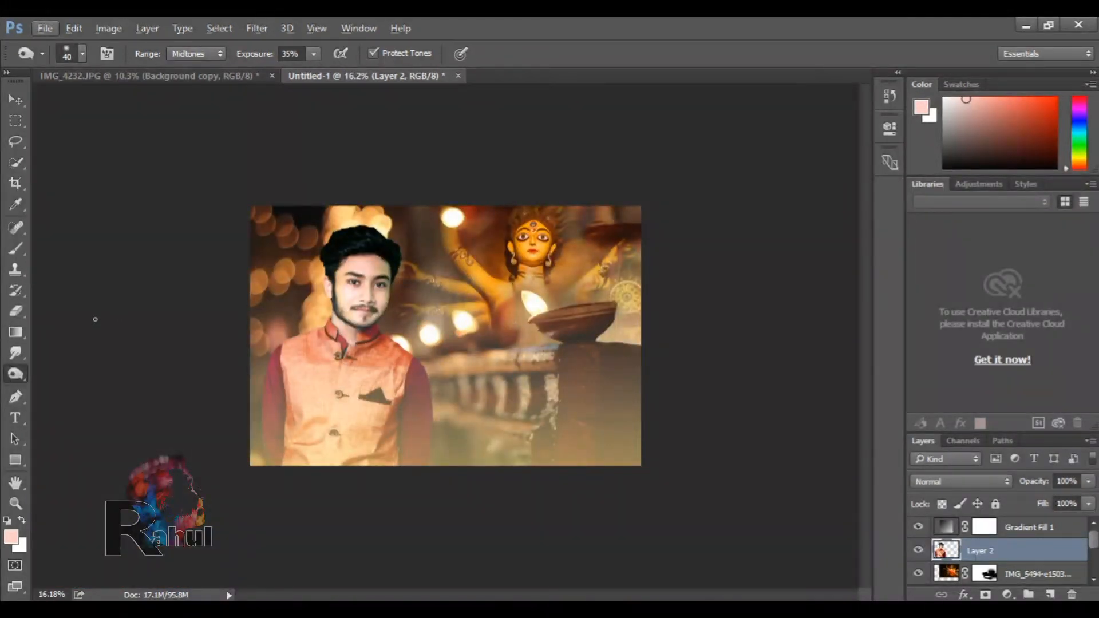
right_click(364, 298)
scroll(481, 481, "down", 10)
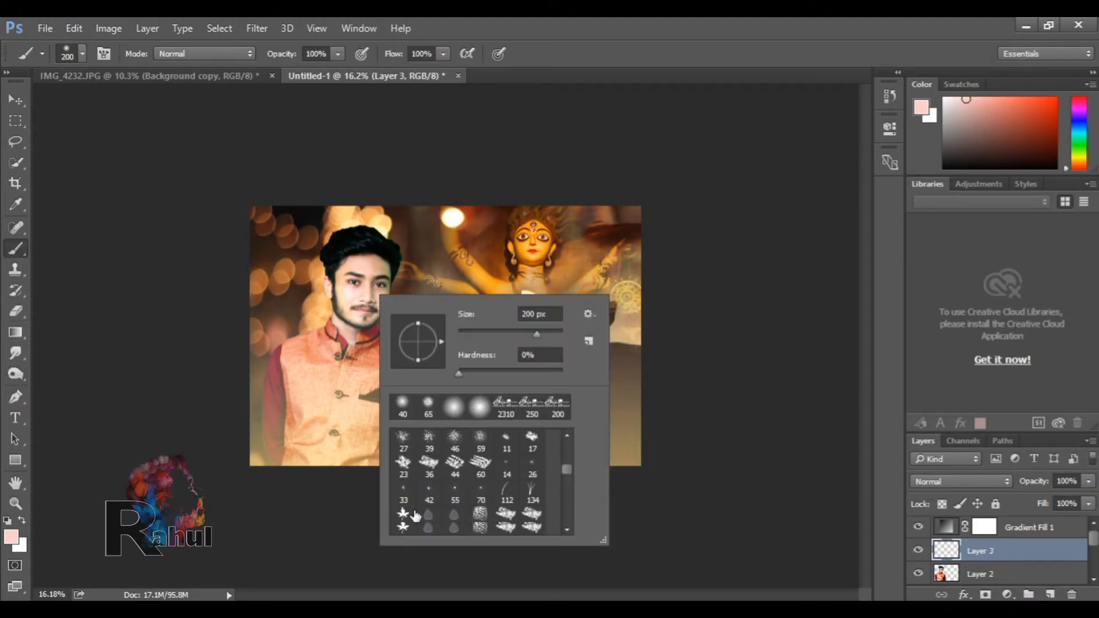
scroll(440, 496, "up", 2)
left_click(276, 410)
left_click(440, 455)
Undo the trial smoke stamps and enlarge the smoke brush to 1800 px.
left_click(512, 410)
key("ctrl+alt+z")
key("ctrl+alt+z")
key("bracketright")
key("bracketright")
key("bracketright")
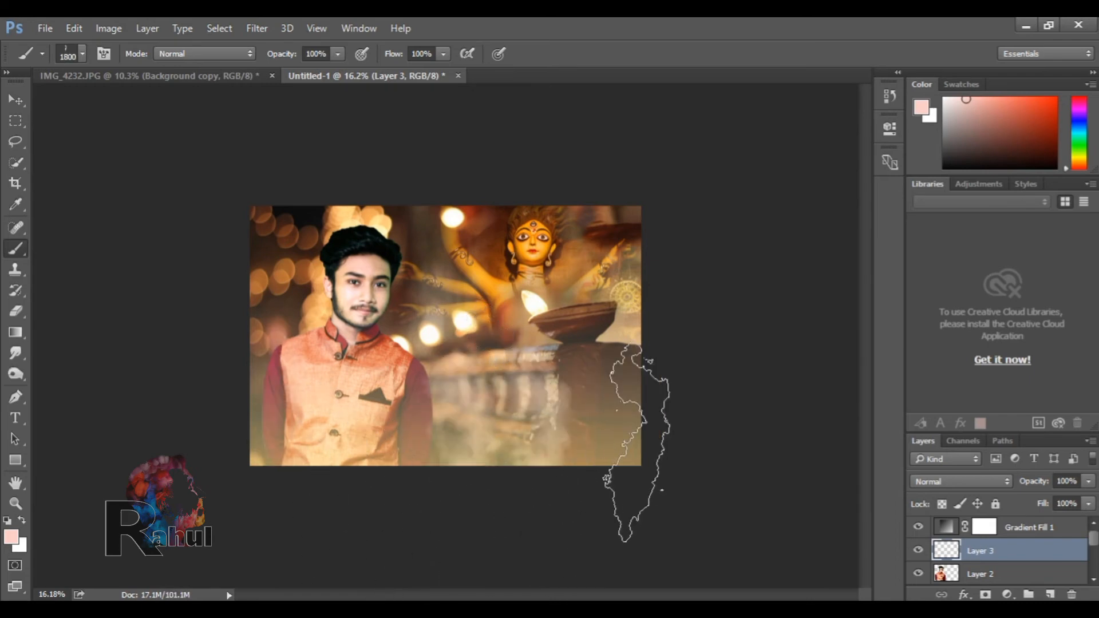
Rotate the 1800 px smoke brush and stamp haze around the photo's upper areas, undoing the last stamp.
right_click(440, 337)
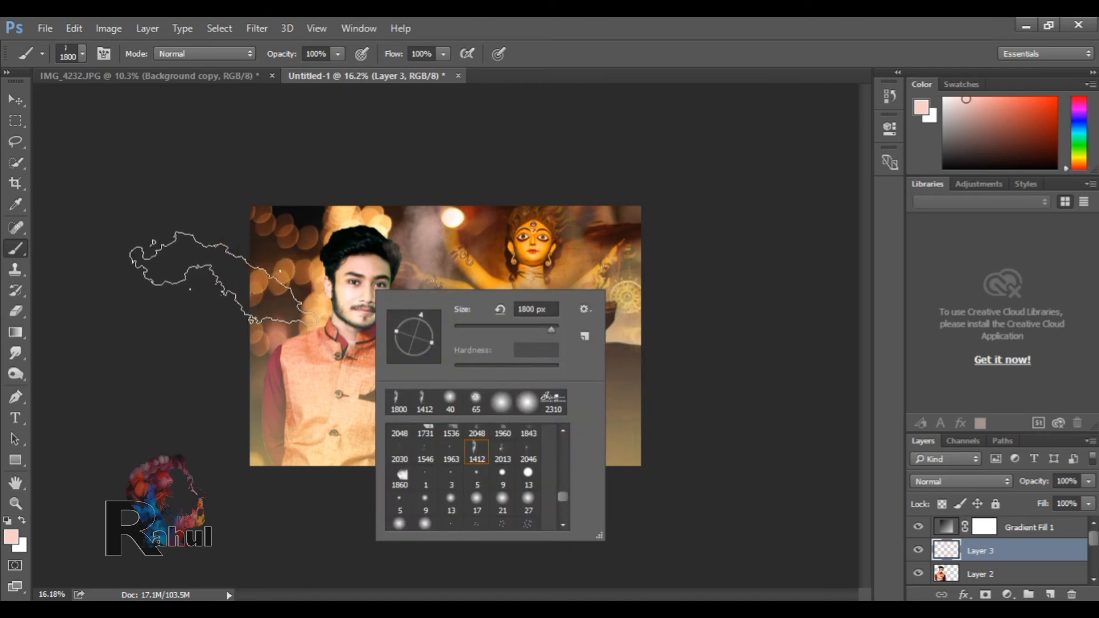
left_click(225, 277)
left_click(288, 181)
left_click(190, 242)
left_click(574, 194)
left_click(488, 212)
key("ctrl+z")
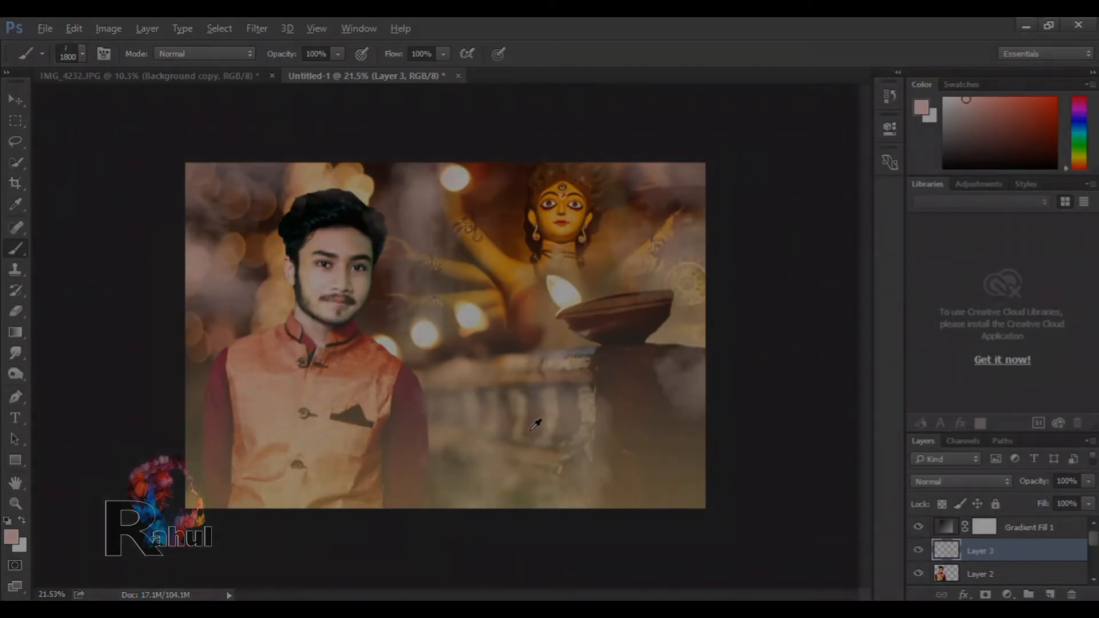